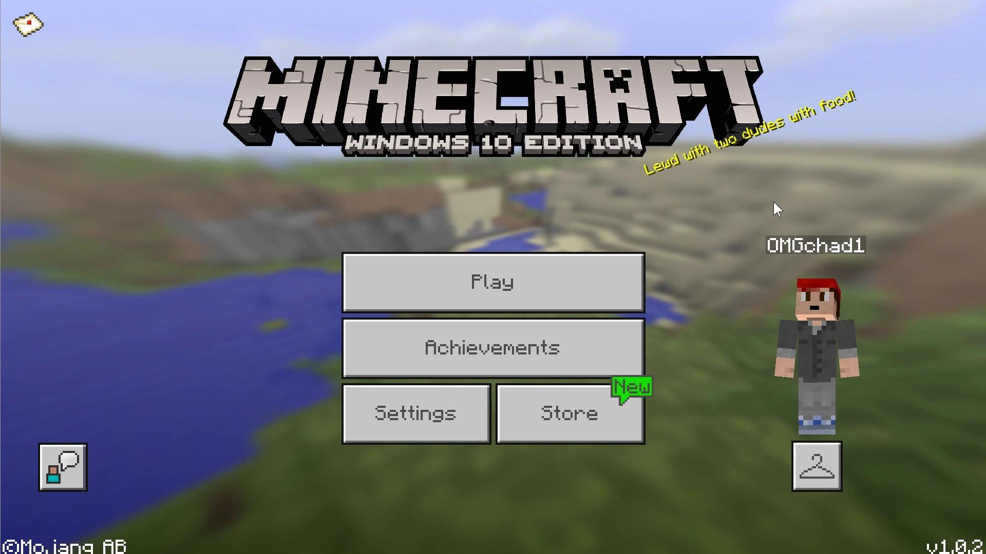
# Open the list of playable worlds, view the options for creating a new world, and close them.
pyautogui.click(511, 295)
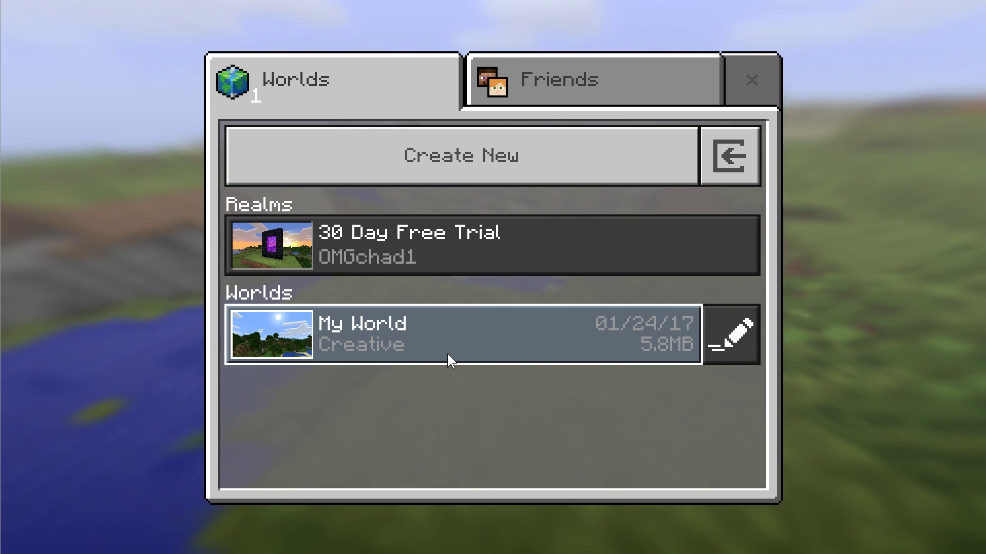
pyautogui.click(442, 172)
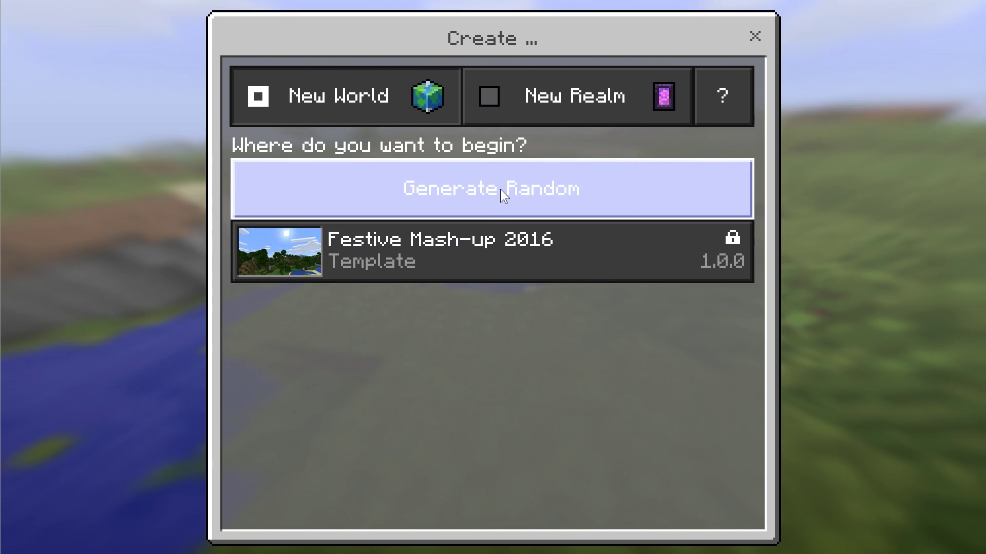
pyautogui.click(752, 44)
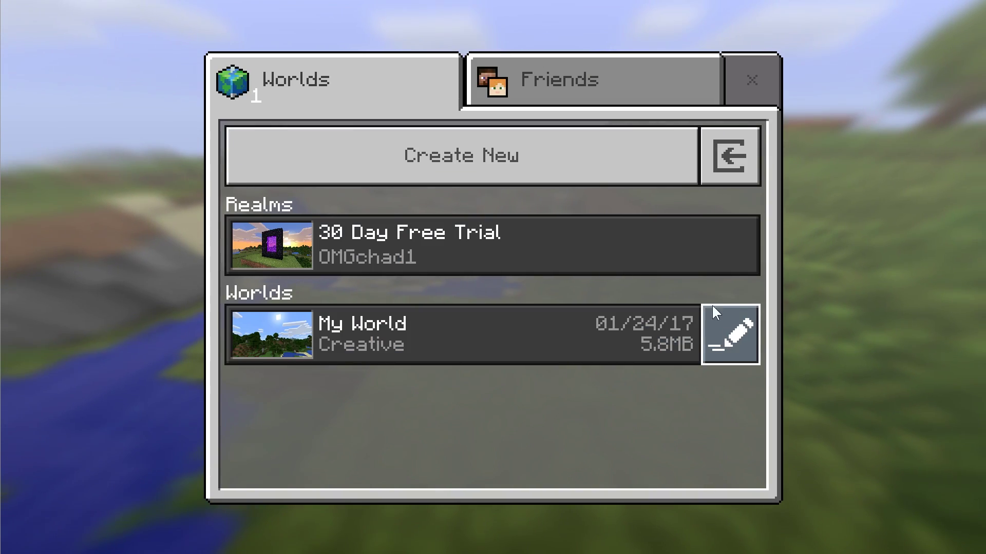
# In the multiplayer settings of My World, leave Multiplayer Game and Broadcast to LAN on and turn Broadcast to Xbox Live off.
pyautogui.click(732, 341)
pyautogui.click(315, 433)
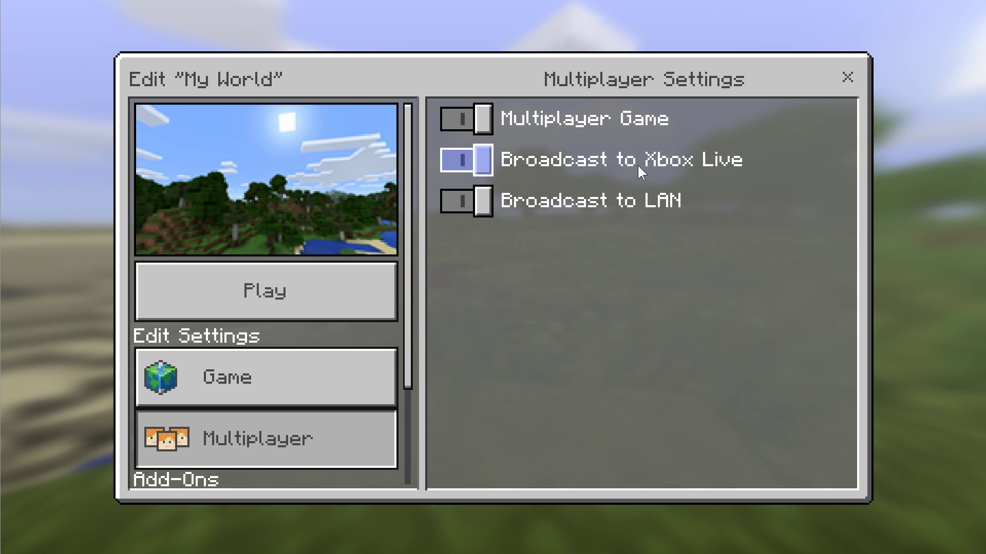
pyautogui.click(465, 118)
pyautogui.click(455, 119)
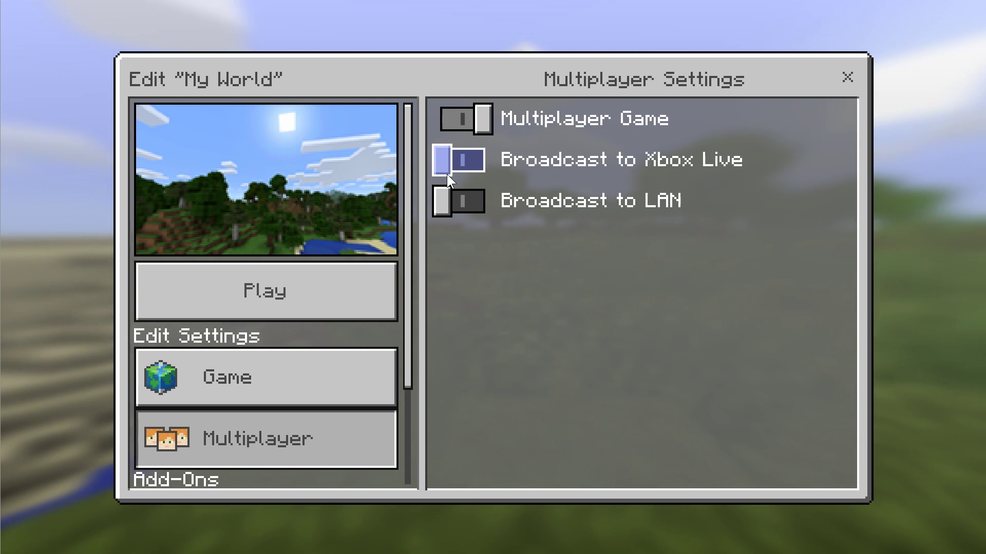
pyautogui.click(463, 168)
pyautogui.click(460, 173)
pyautogui.click(457, 195)
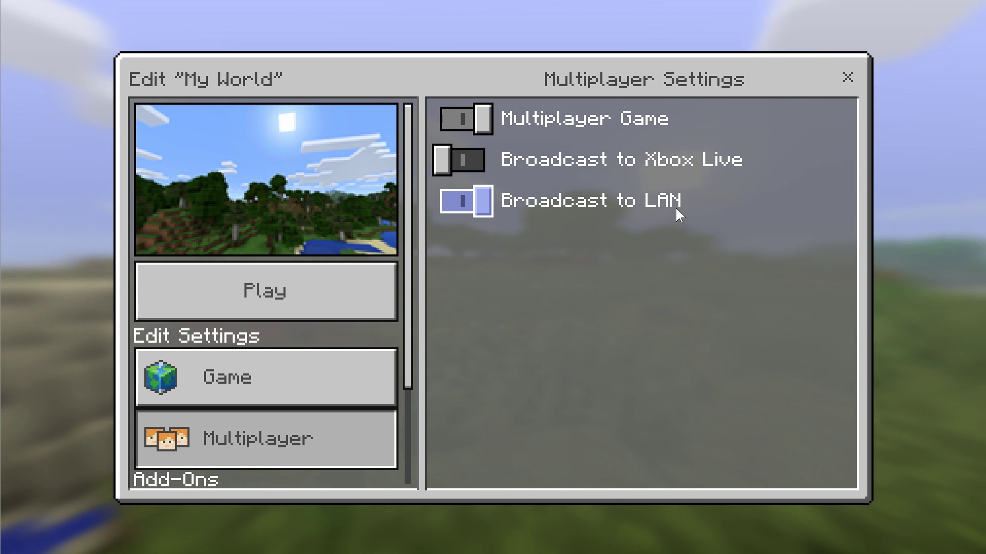
pyautogui.click(464, 201)
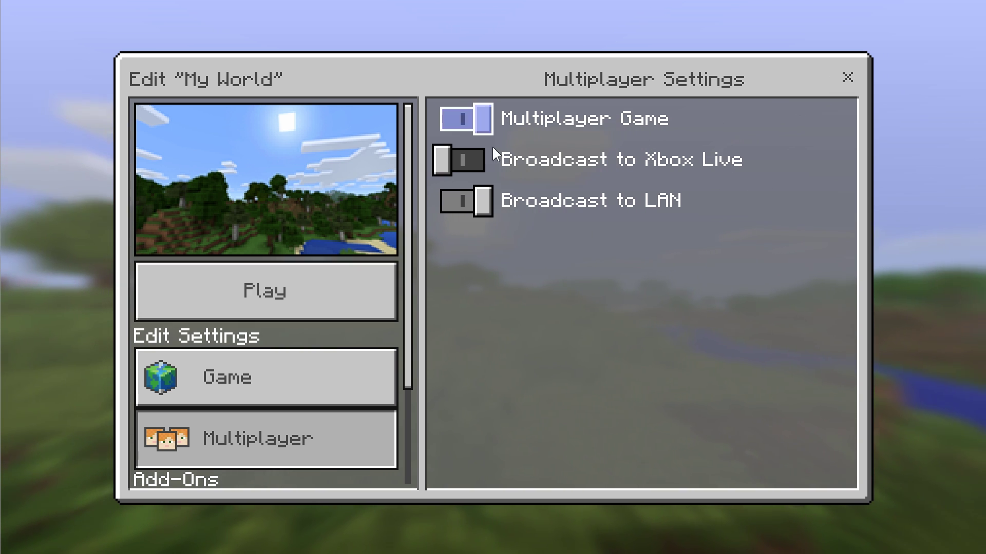
# Load My World and look around in it.
pyautogui.click(279, 297)
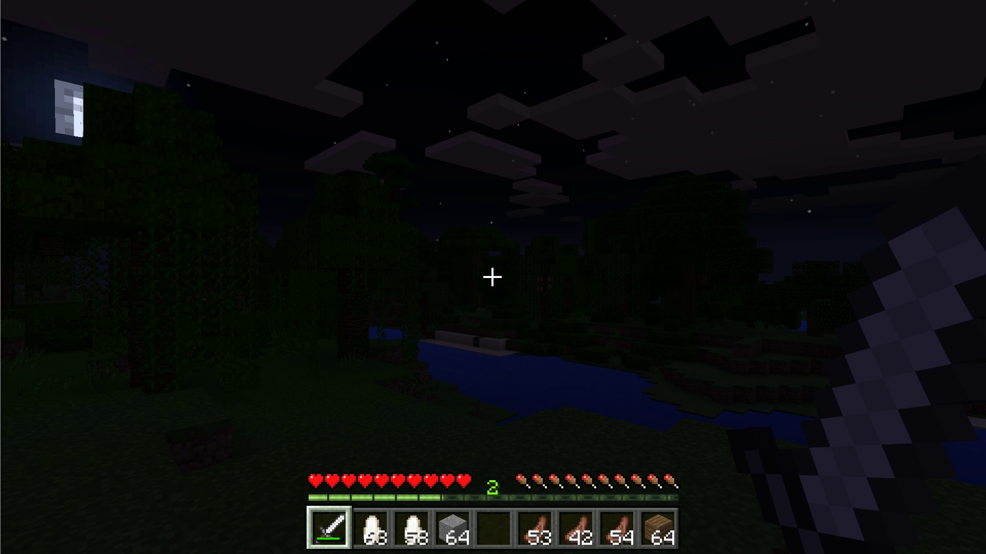
pyautogui.moveTo(492, 277)
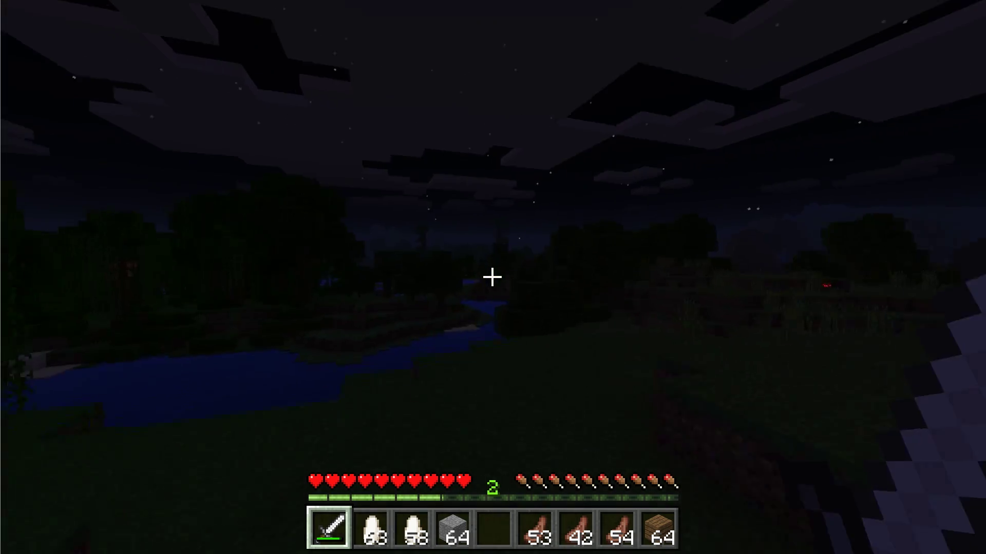
pyautogui.press('w')
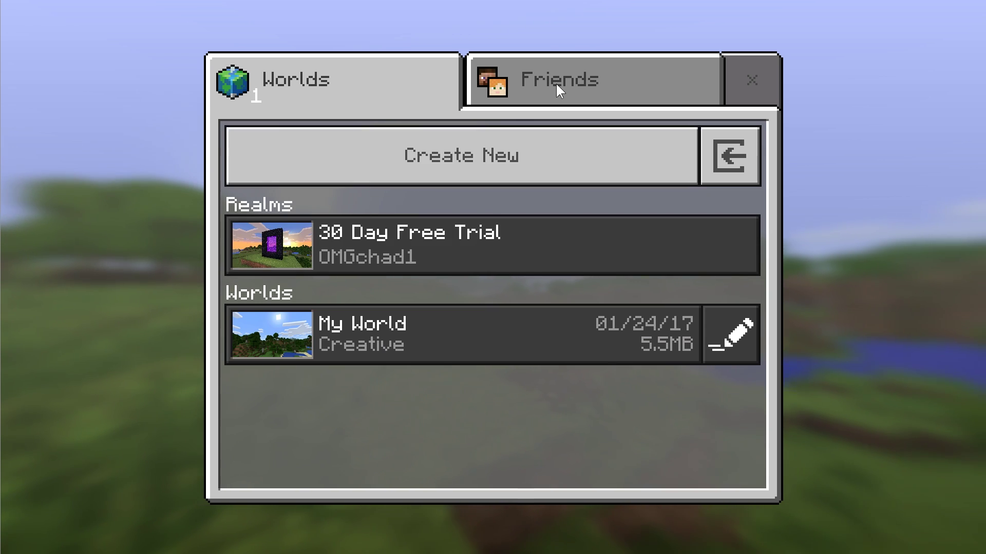
# Open the form for adding an external server from the friends area.
pyautogui.click(556, 82)
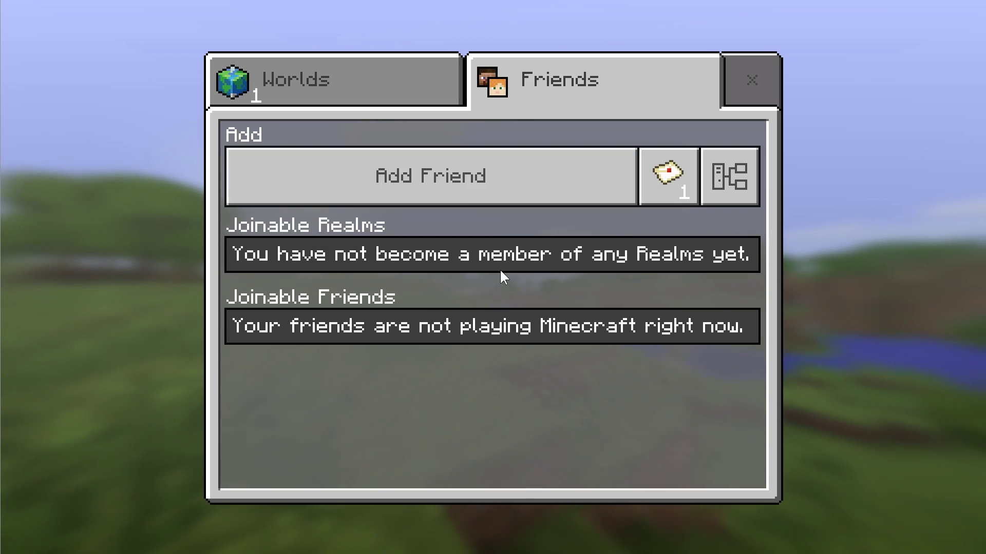
pyautogui.click(720, 179)
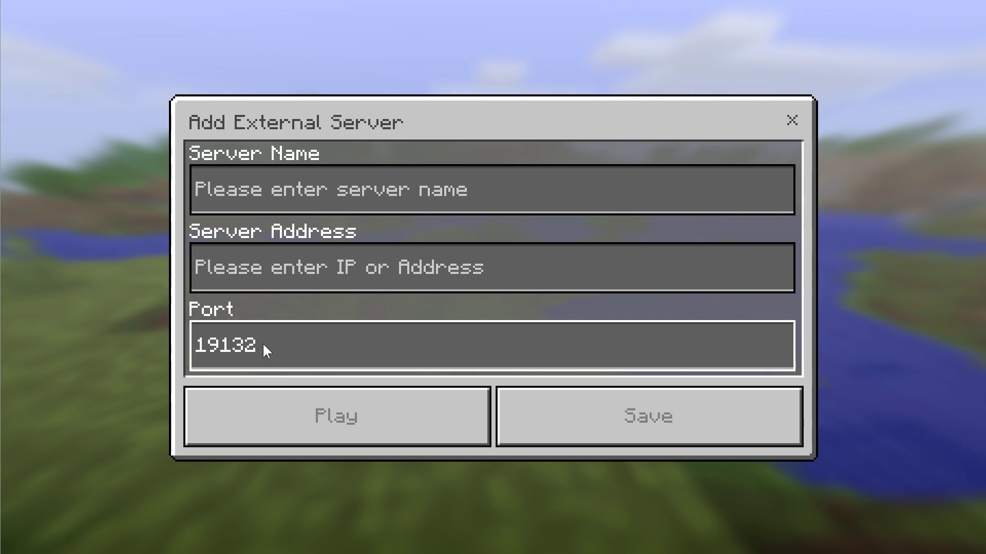
pyautogui.click(340, 271)
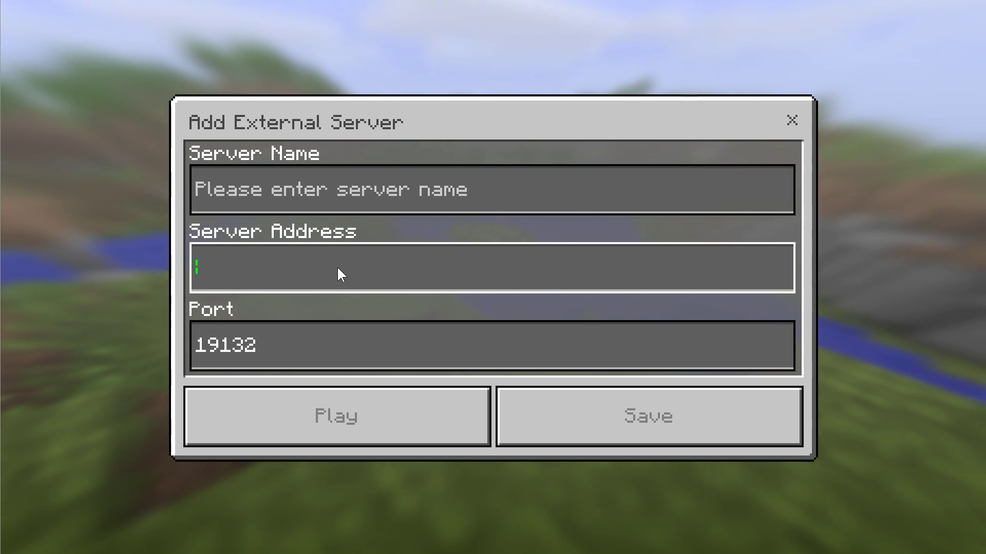
pyautogui.write('123.21')
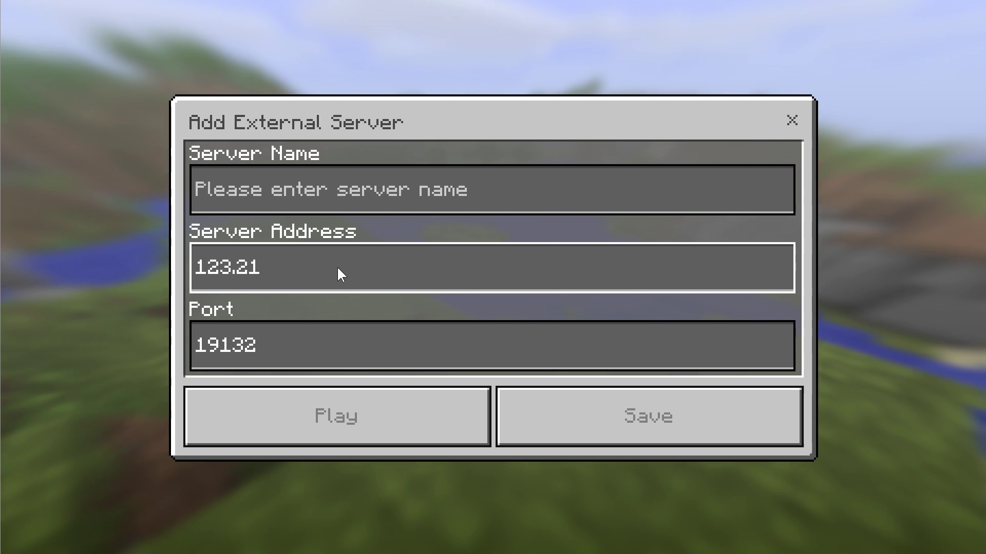
pyautogui.write('23.123.123')
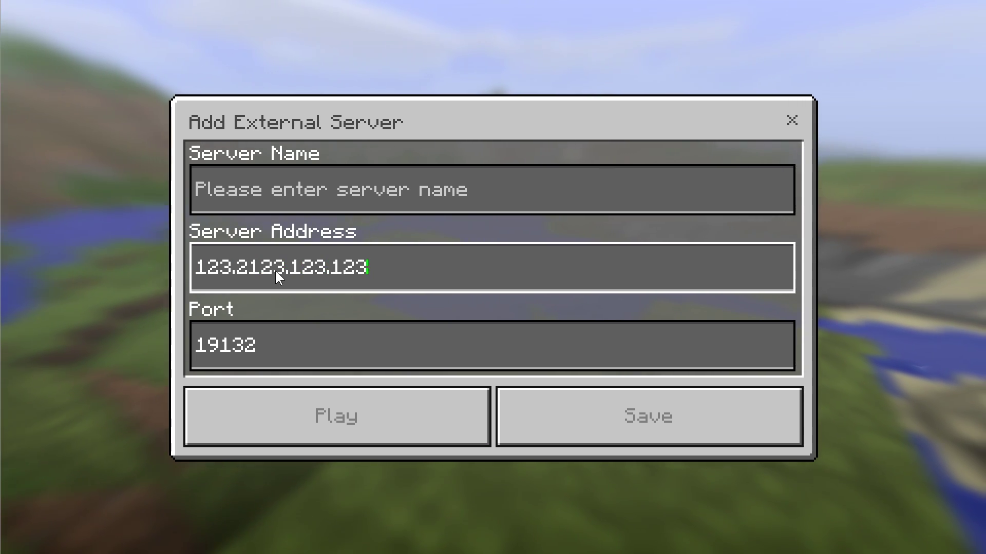
pyautogui.press('BackSpace')
pyautogui.press('BackSpace')
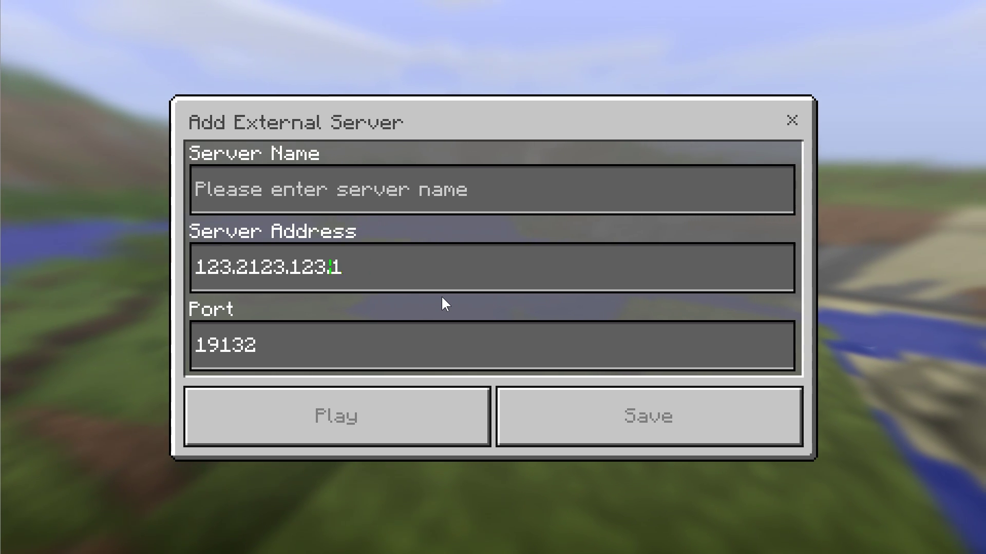
pyautogui.press('BackSpace')
pyautogui.press('BackSpace')
pyautogui.press('BackSpace')
pyautogui.press('BackSpace')
pyautogui.press('BackSpace')
pyautogui.press('BackSpace')
pyautogui.press('BackSpace')
pyautogui.press('BackSpace')
pyautogui.press('BackSpace')
pyautogui.press('BackSpace')
pyautogui.press('BackSpace')
pyautogui.press('BackSpace')
pyautogui.press('BackSpace')
pyautogui.press('BackSpace')
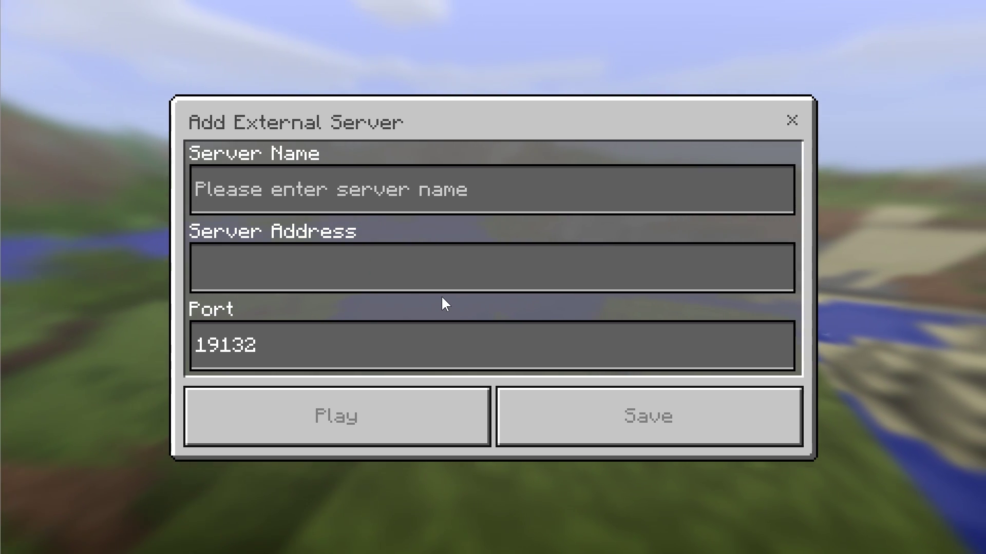
pyautogui.write('12.3')
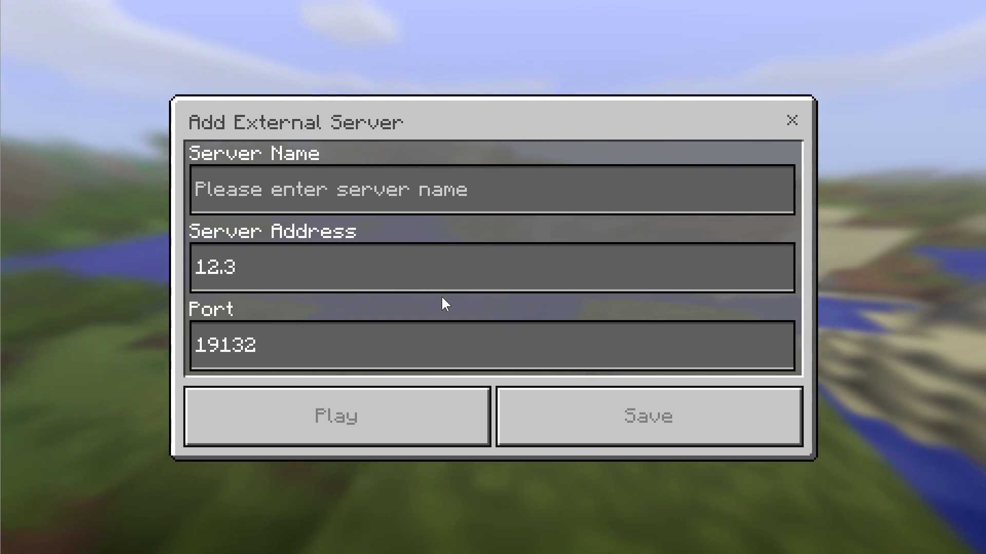
pyautogui.write('4.45.56')
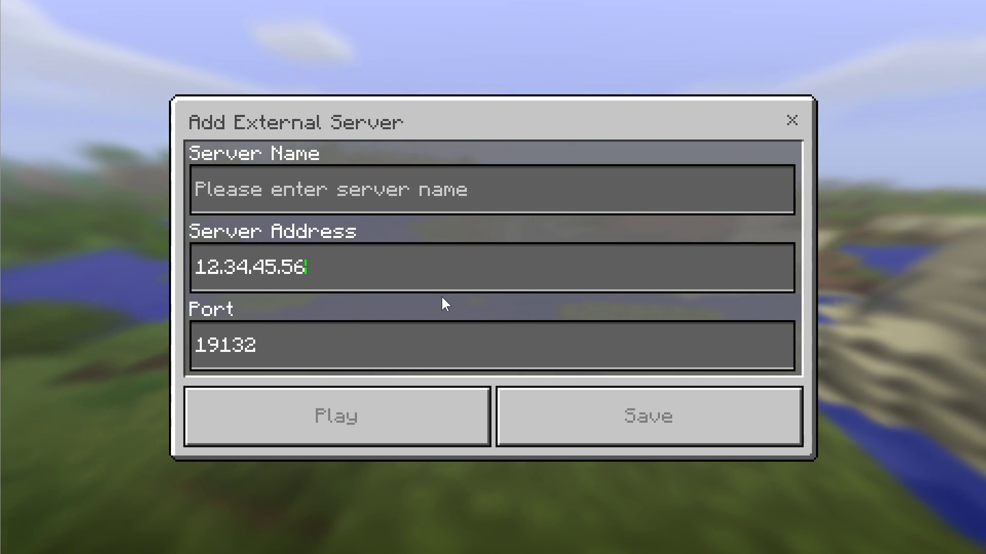
pyautogui.press('BackSpace')
pyautogui.press('BackSpace')
pyautogui.press('BackSpace')
pyautogui.press('BackSpace')
pyautogui.press('BackSpace')
pyautogui.press('BackSpace')
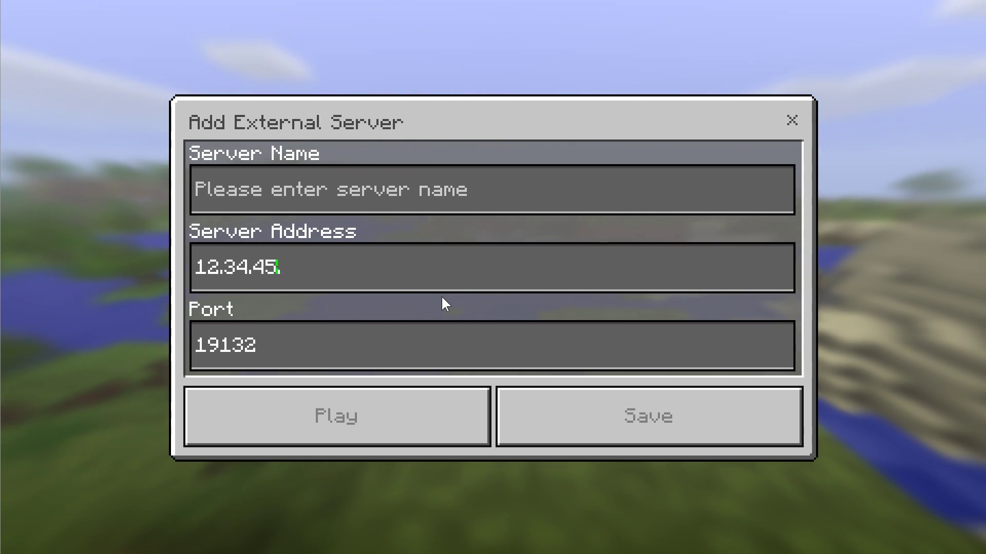
pyautogui.press('BackSpace')
pyautogui.press('BackSpace')
pyautogui.press('BackSpace')
pyautogui.press('BackSpace')
pyautogui.press('BackSpace')
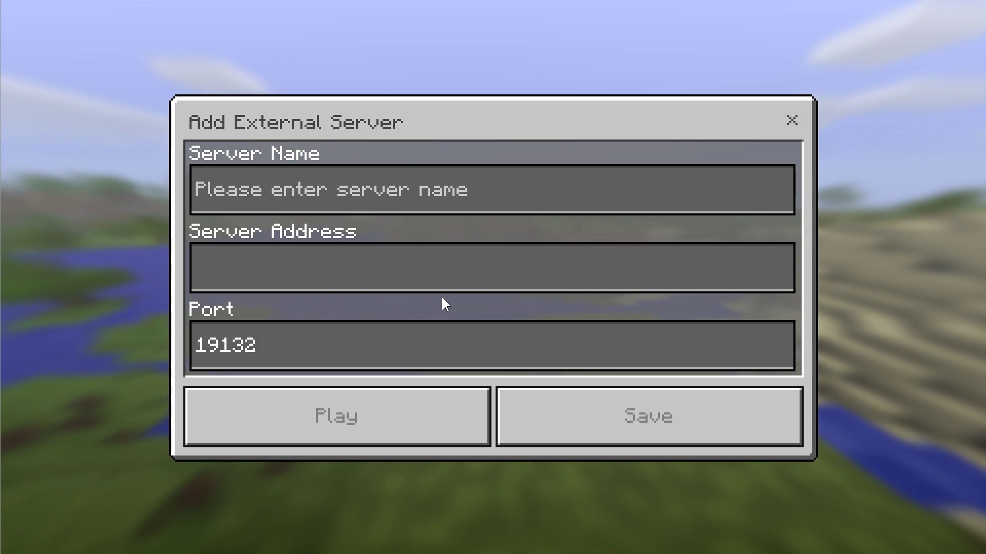
# Enter 12.34.56.768 as the external server's address.
pyautogui.click(315, 185)
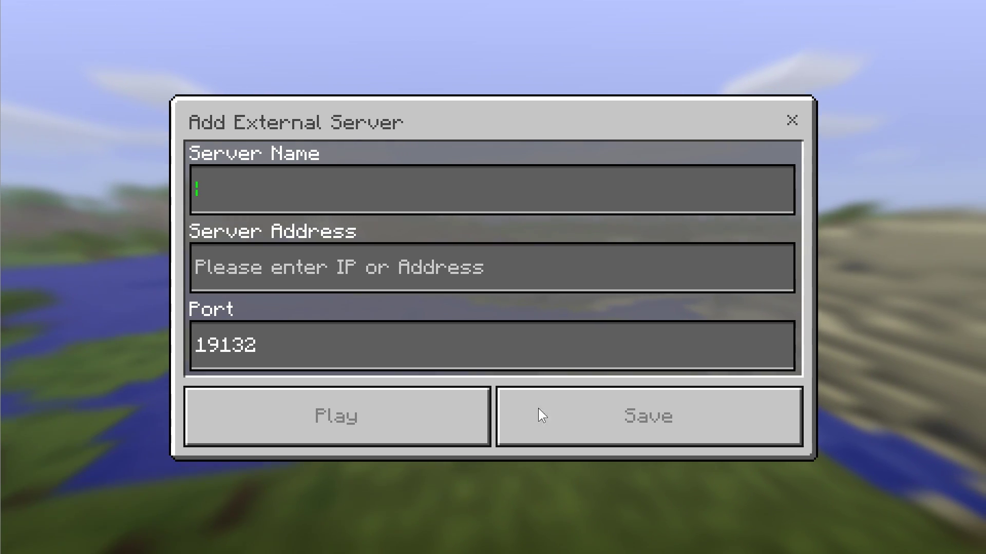
pyautogui.click(362, 271)
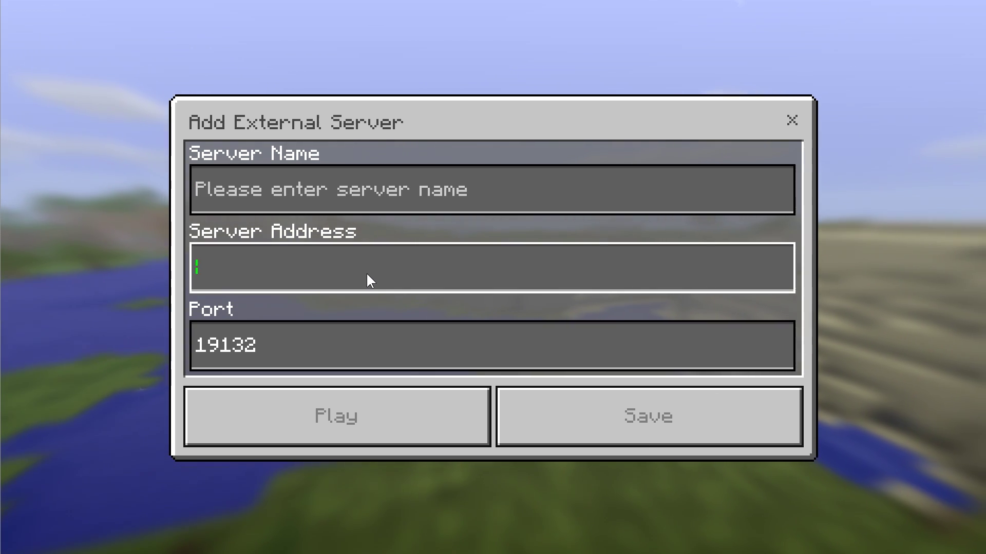
pyautogui.write('12.34.56')
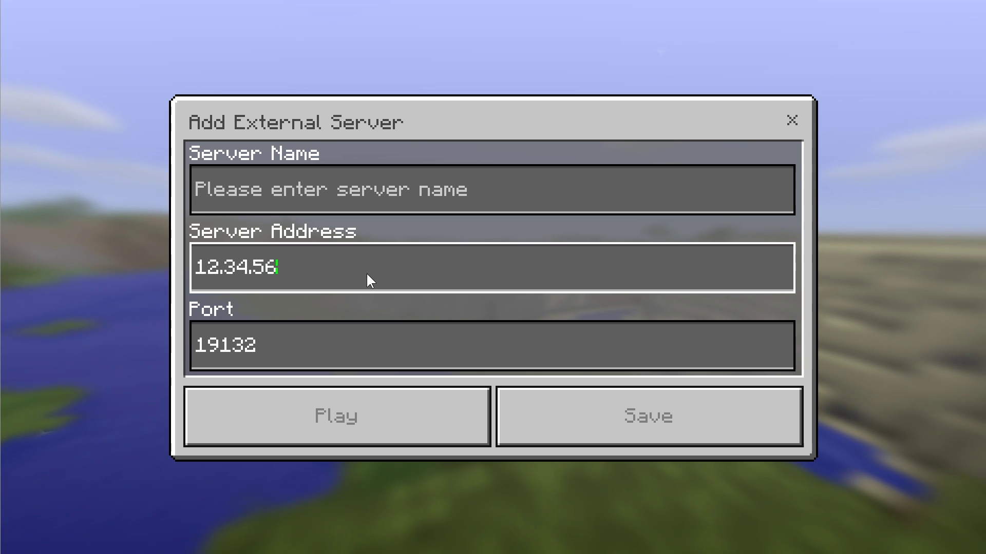
pyautogui.write('.768')
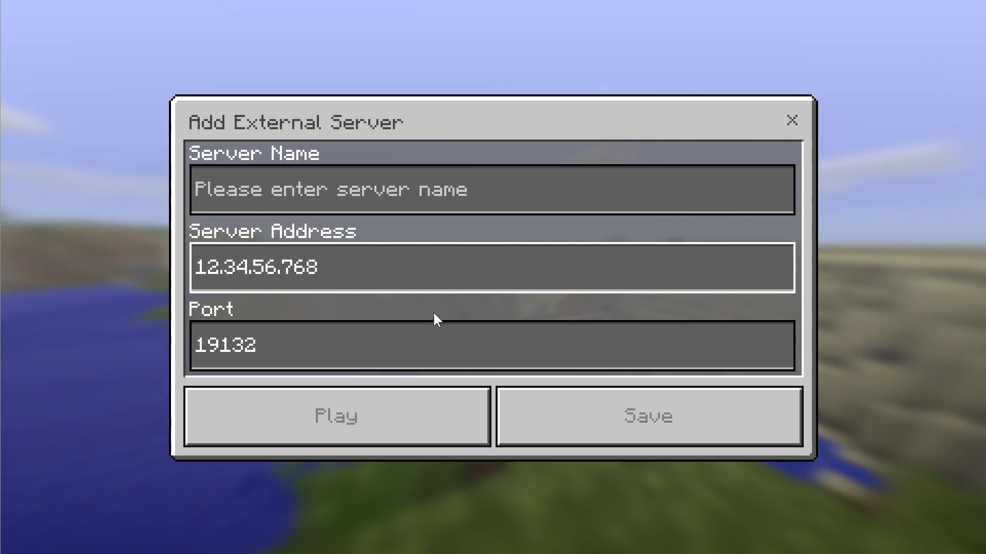
pyautogui.click(396, 423)
pyautogui.click(294, 252)
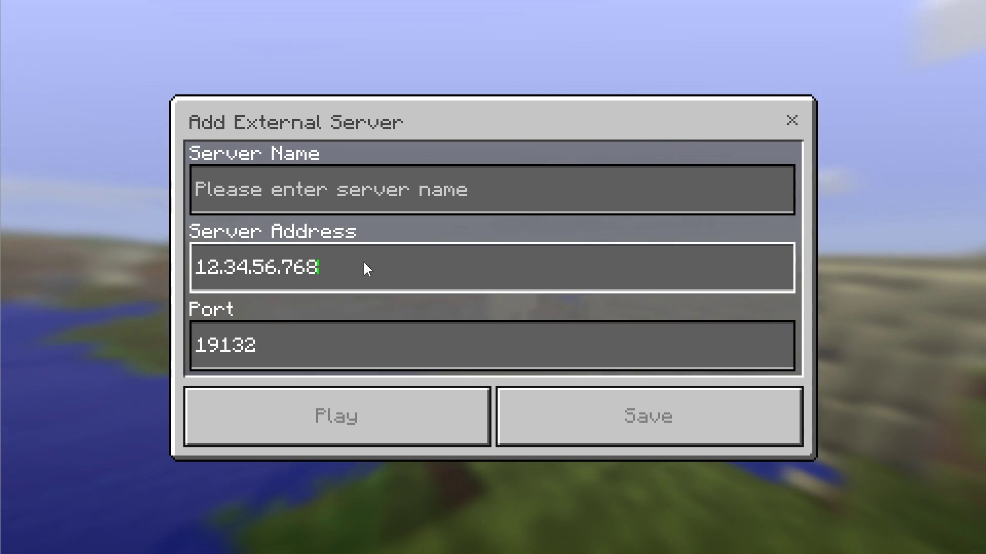
pyautogui.click(423, 298)
# Enter OMGcraft as the external server's name and close the form without adding the server.
pyautogui.click(327, 201)
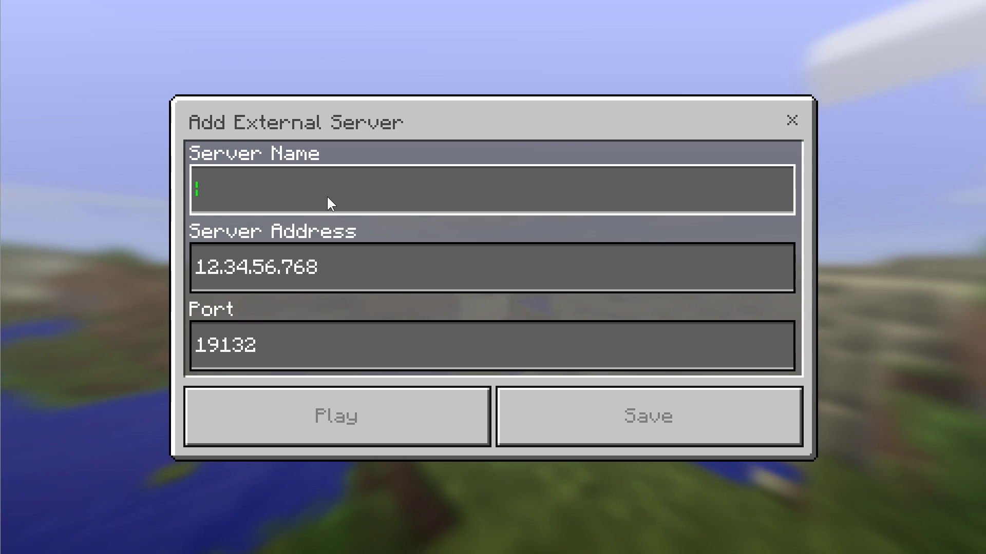
pyautogui.write('OMGcraft')
pyautogui.press('Tab')
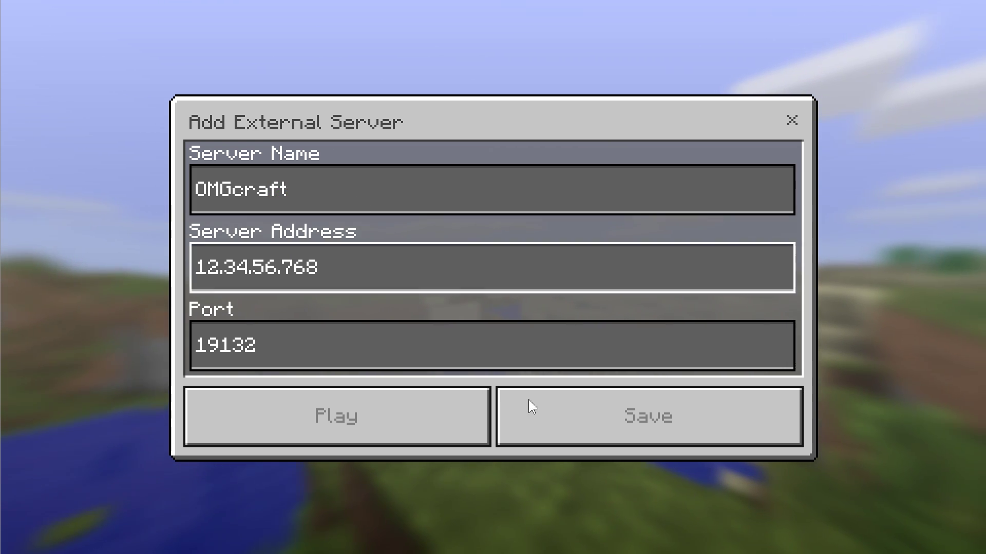
pyautogui.click(528, 405)
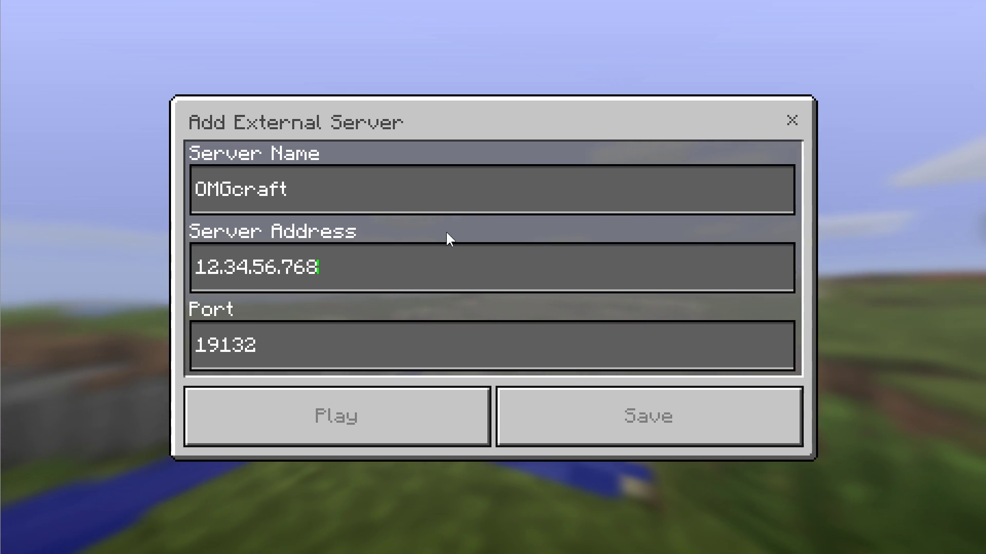
pyautogui.click(795, 120)
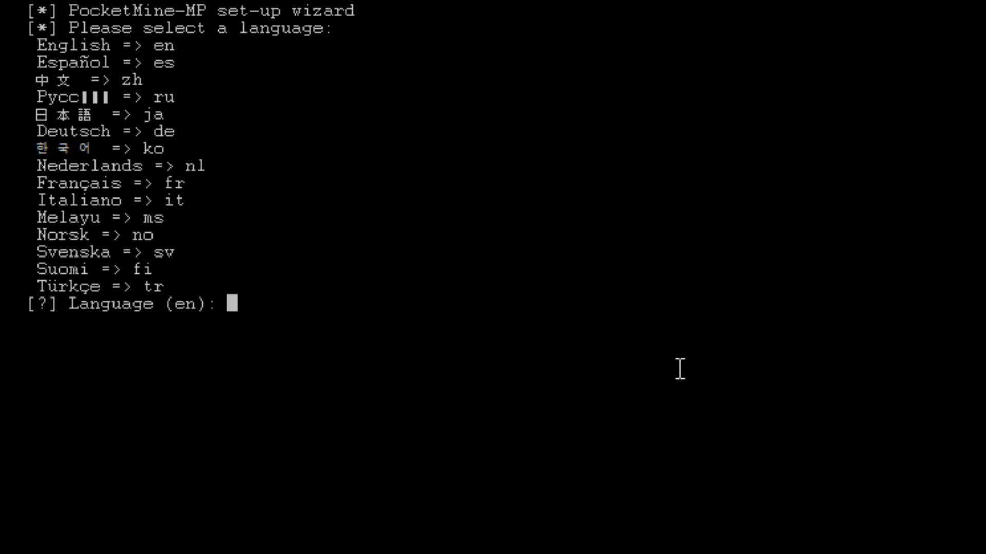
# In the PocketMine-MP set-up wizard, choose English (en) as the language and accept the license.
pyautogui.write('en')
pyautogui.press('Return')
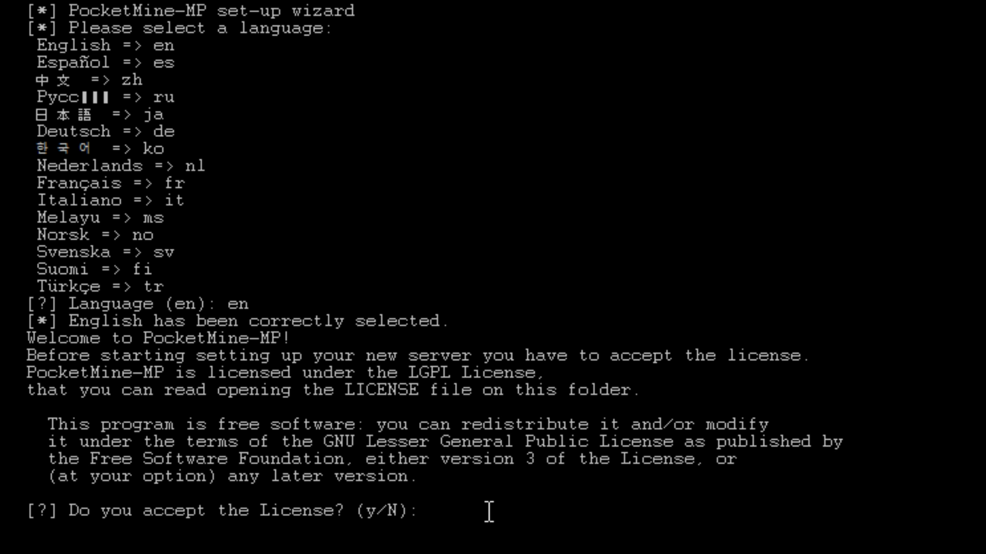
pyautogui.write('Y')
pyautogui.press('Return')
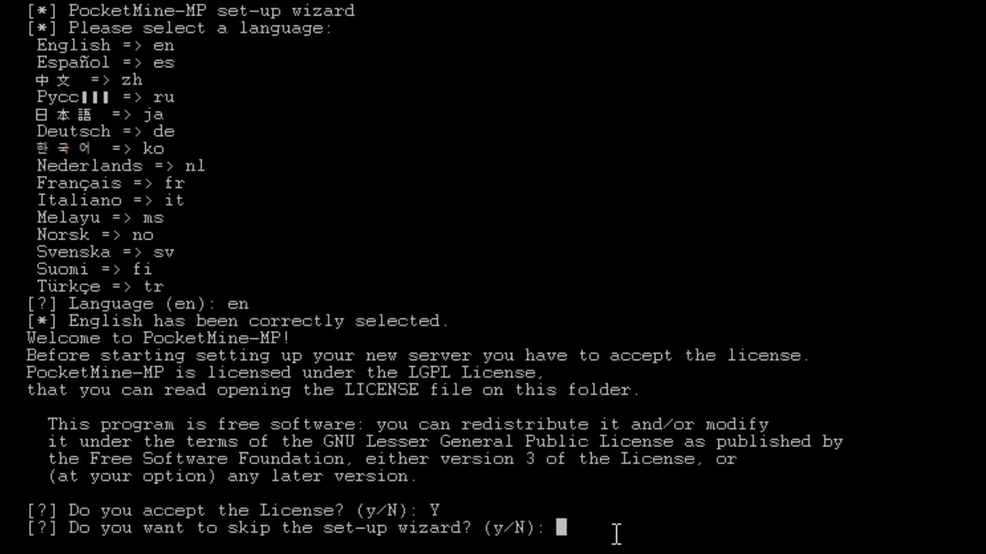
# Continue with the set-up wizard instead of skipping it and name the server OMGcraft.
pyautogui.press('Return')
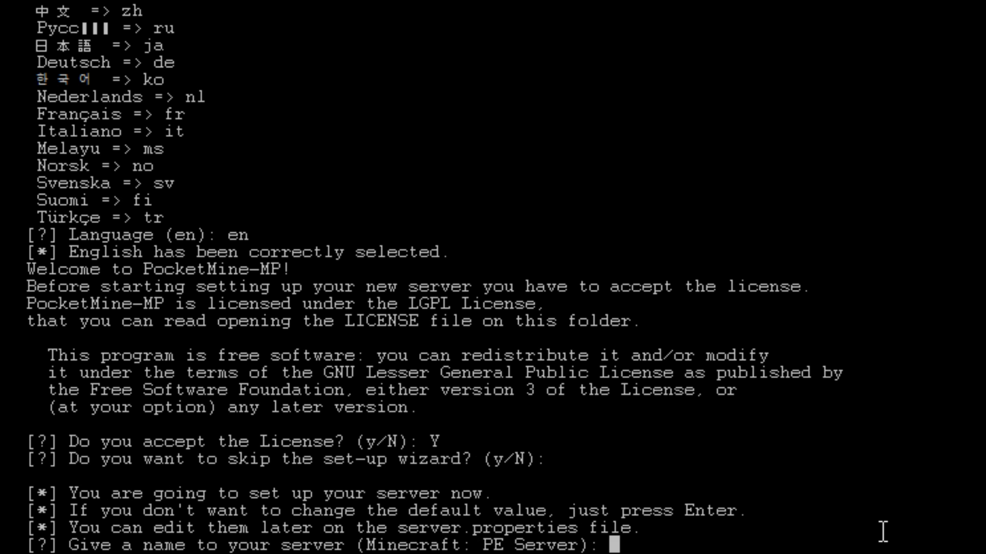
pyautogui.write('OMGcraft')
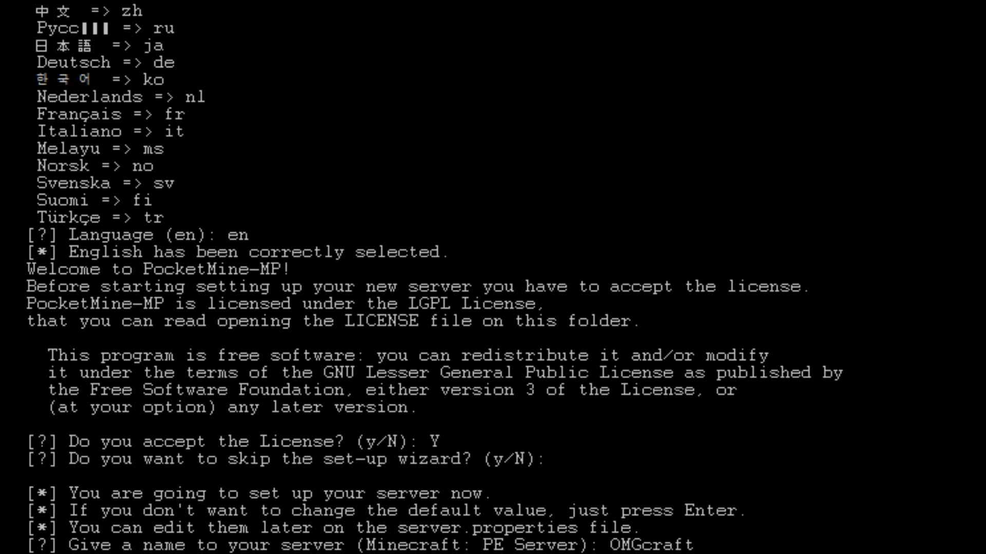
pyautogui.press('Return')
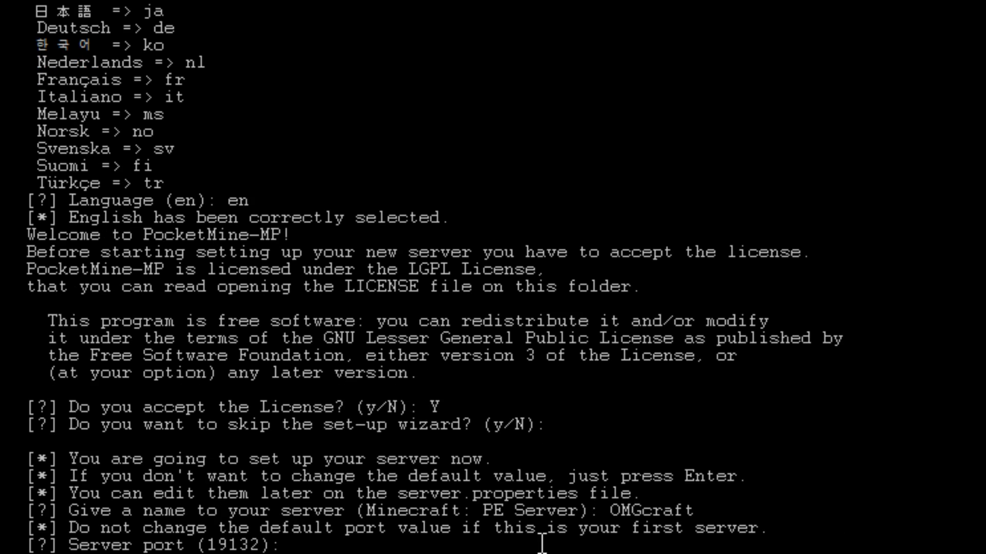
# Keep the default server port 19132 and set the server RAM to 512 MB.
pyautogui.press('Return')
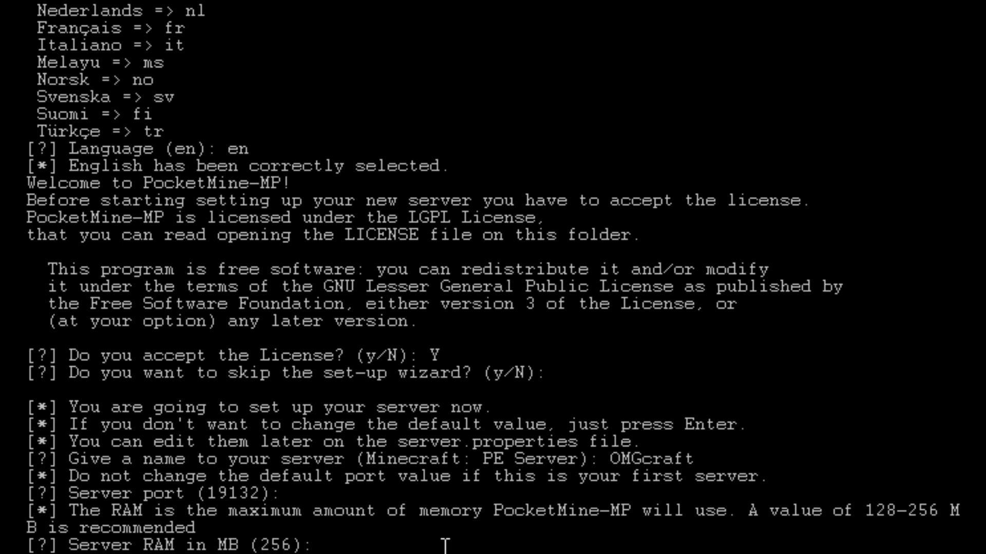
pyautogui.write('512')
pyautogui.press('Return')
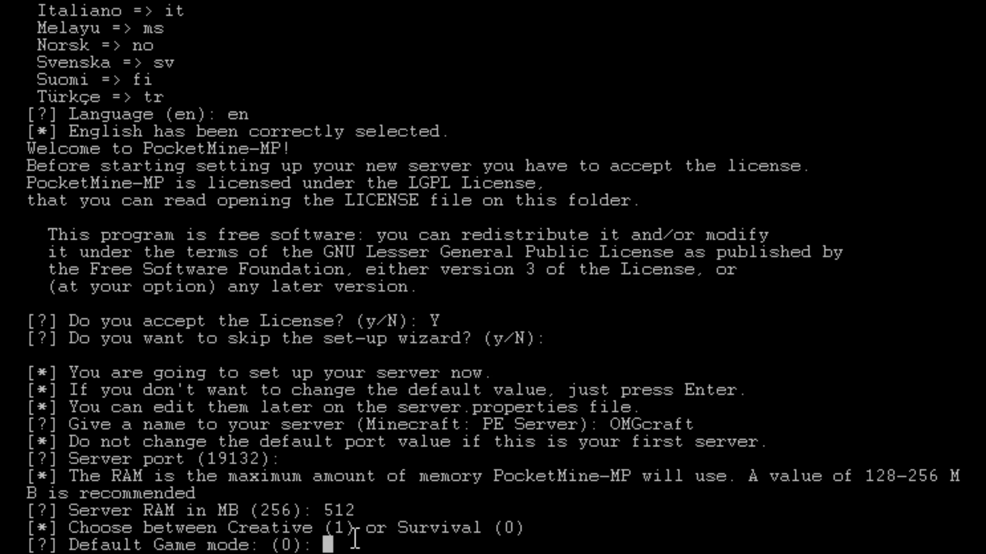
# Set the server's default game mode to Creative (1).
pyautogui.write('1')
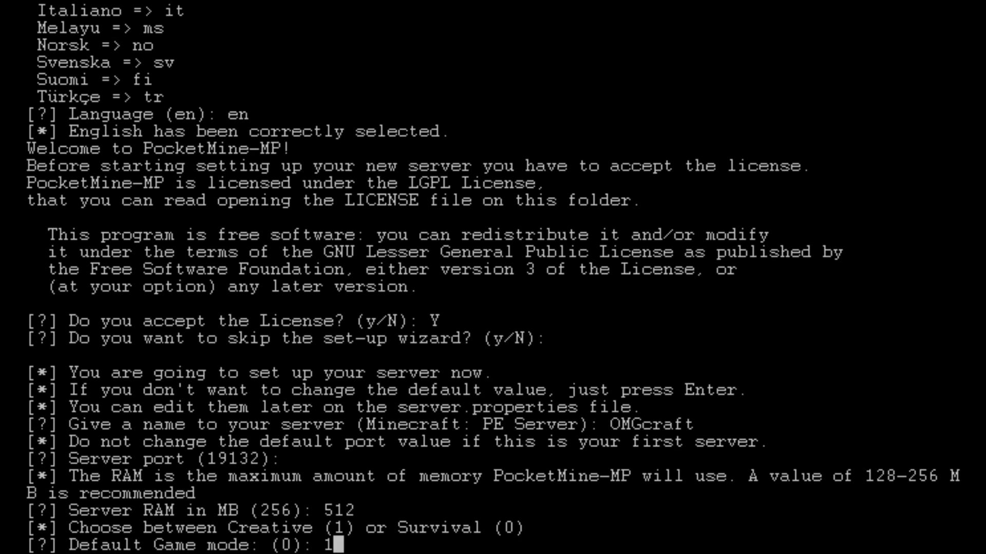
pyautogui.press('Return')
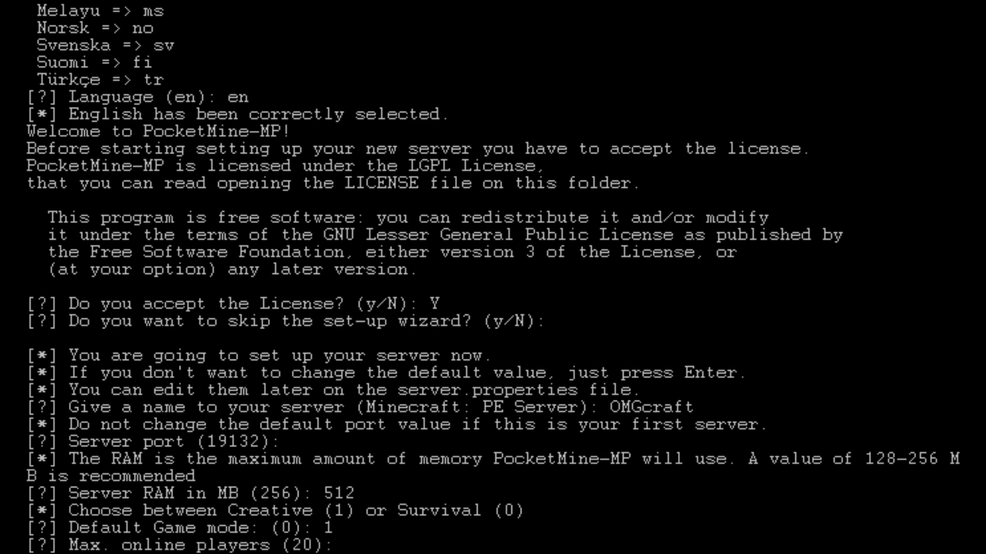
pyautogui.write('2000000')
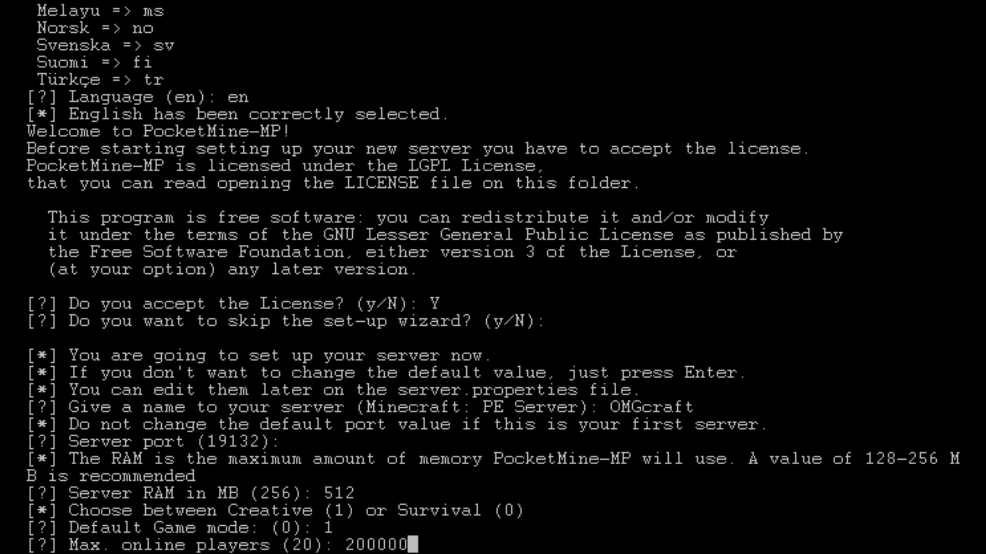
pyautogui.press('BackSpace')
pyautogui.press('BackSpace')
pyautogui.press('BackSpace')
pyautogui.press('BackSpace')
pyautogui.press('BackSpace')
pyautogui.press('BackSpace')
pyautogui.press('BackSpace')
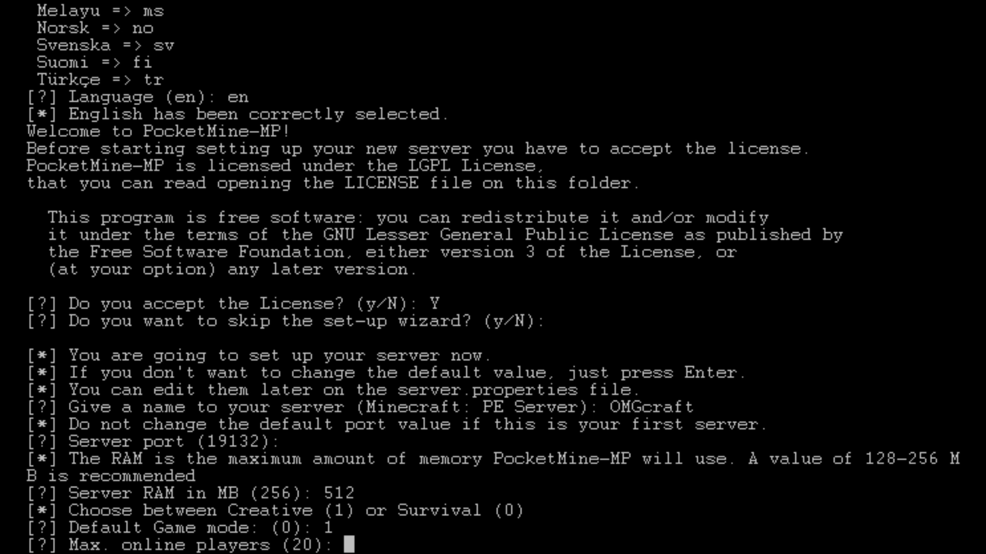
# Keep the default maximum of 20 online players and decline spawn protection.
pyautogui.press('Return')
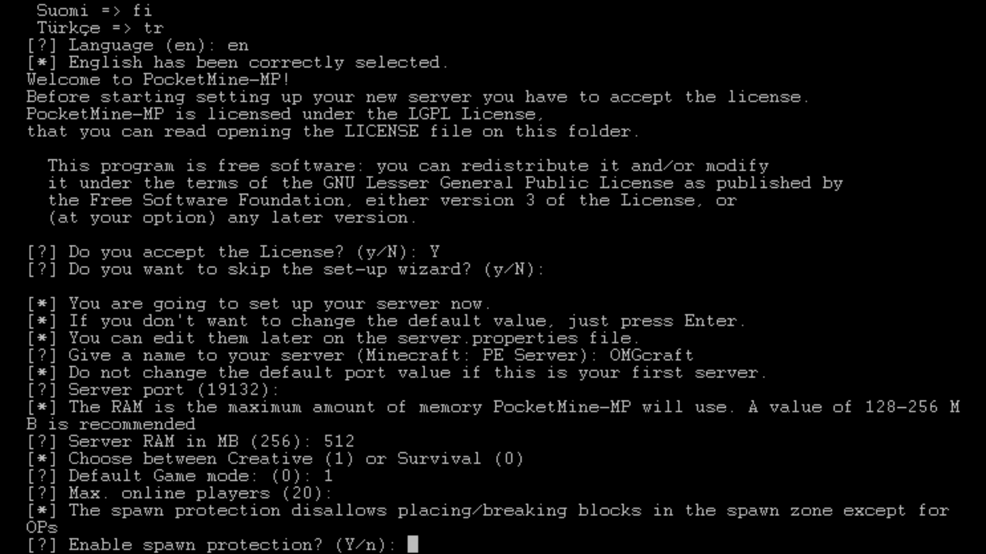
pyautogui.write('n')
pyautogui.press('Return')
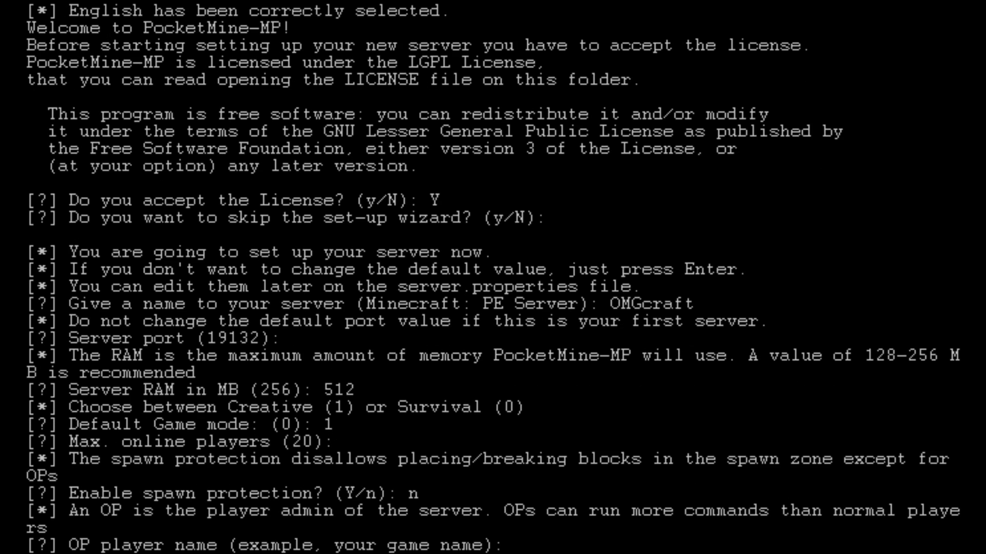
# Enter the admin's game name as the OP player and leave the white-list disabled.
pyautogui.write('OMGchad')
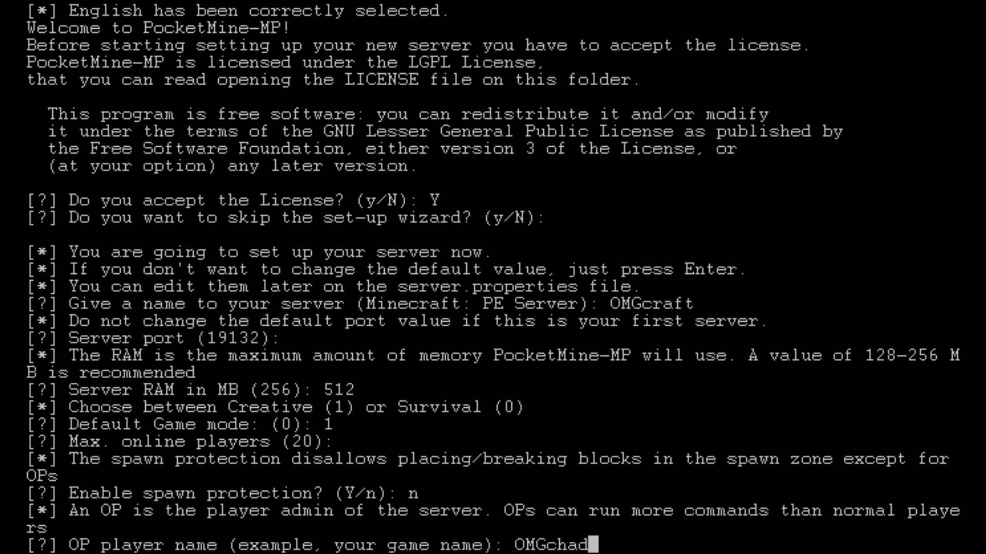
pyautogui.press('Return')
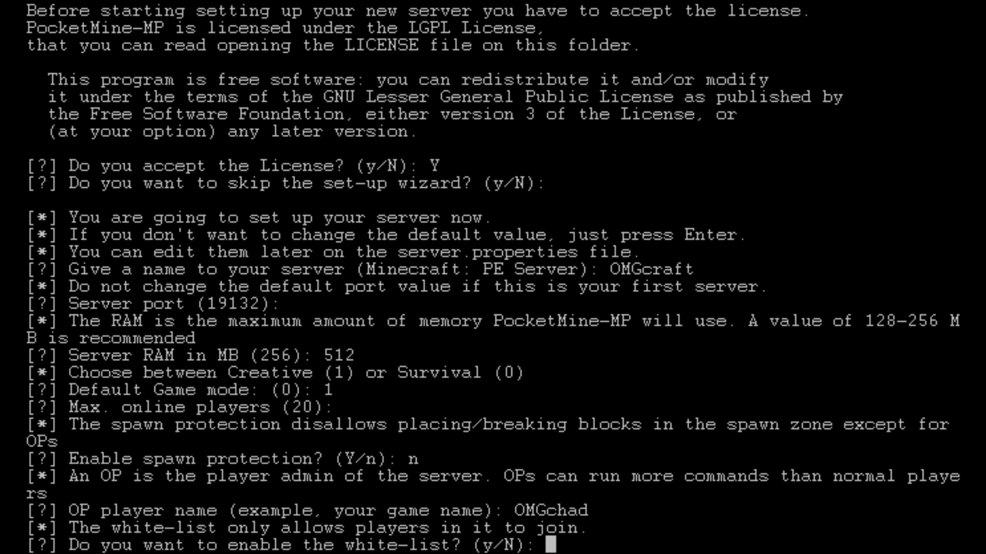
pyautogui.write('n')
pyautogui.press('Return')
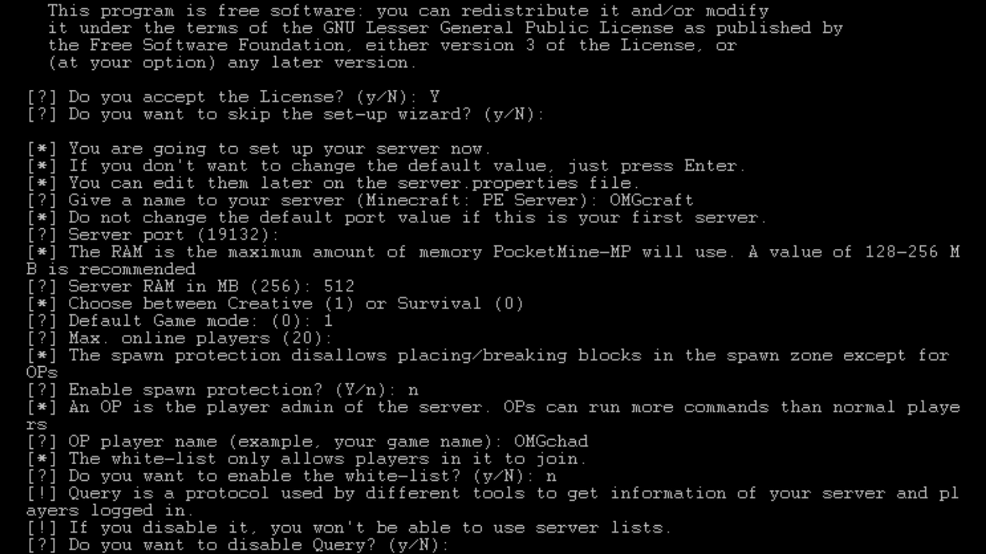
# Keep Query enabled and RCON disabled, completing the set-up wizard so the server starts.
pyautogui.write('n')
pyautogui.press('Return')
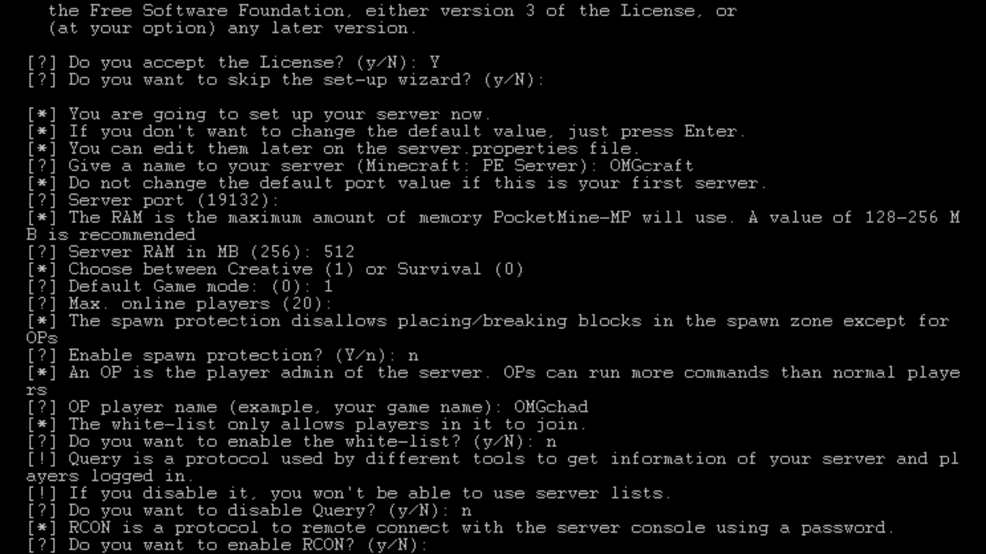
pyautogui.press('Return')
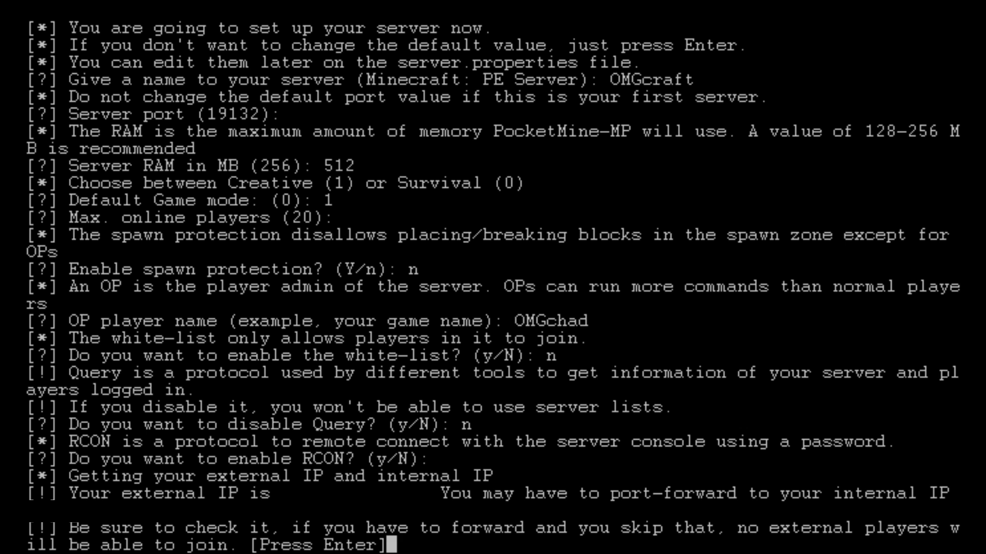
pyautogui.press('Return')
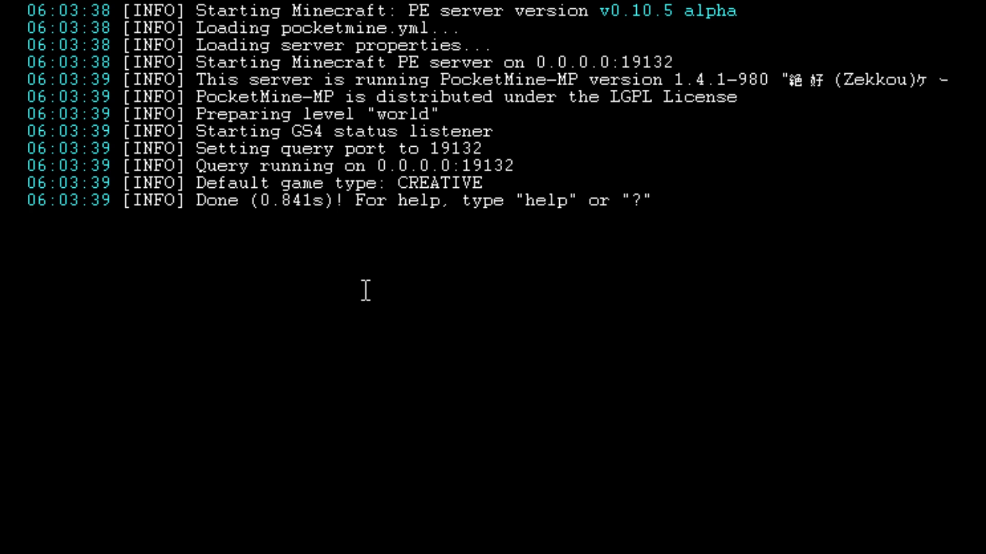
# Broadcast "Hello WOrld" from the server console with say and grant operator rights to another player name with op.
pyautogui.write('say Hello WOrld')
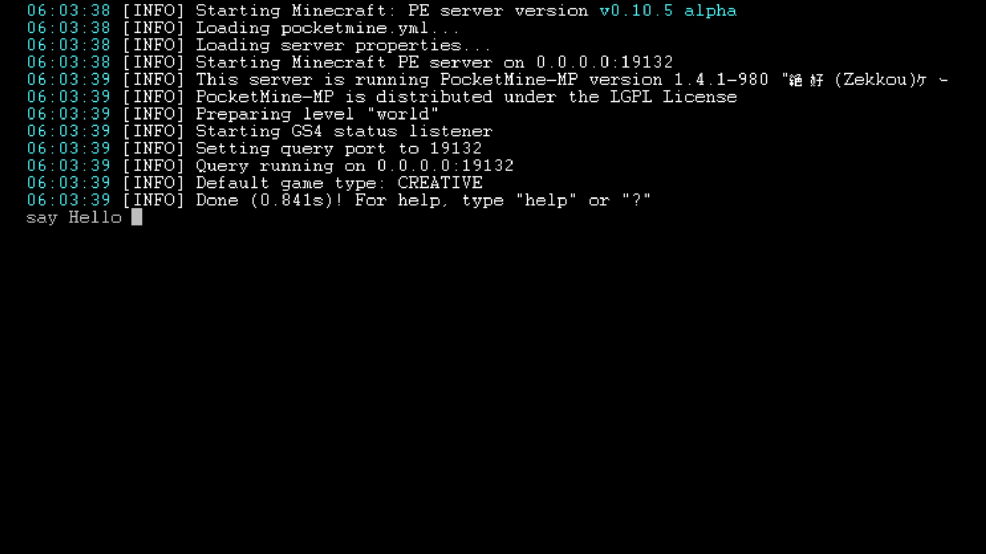
pyautogui.press('Return')
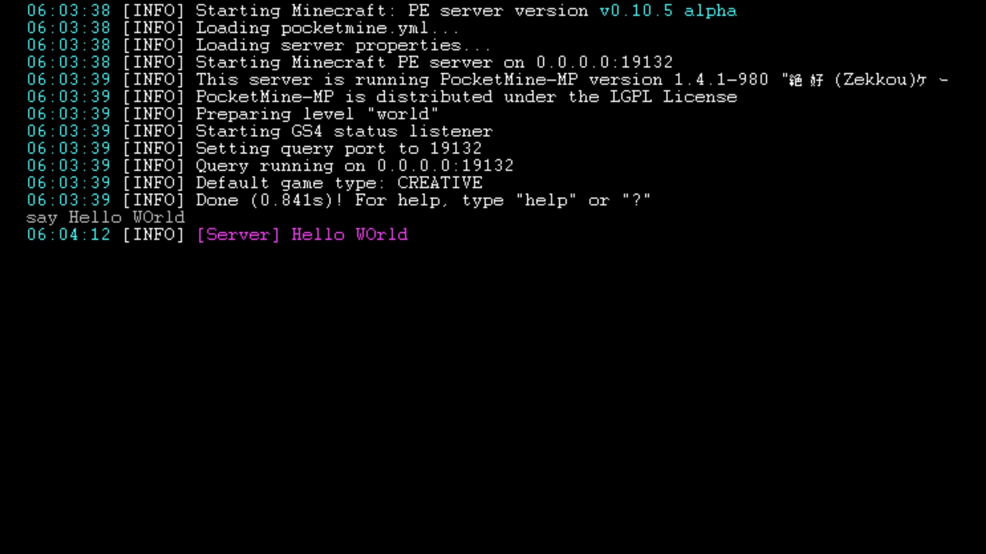
pyautogui.write('op OMGchad1')
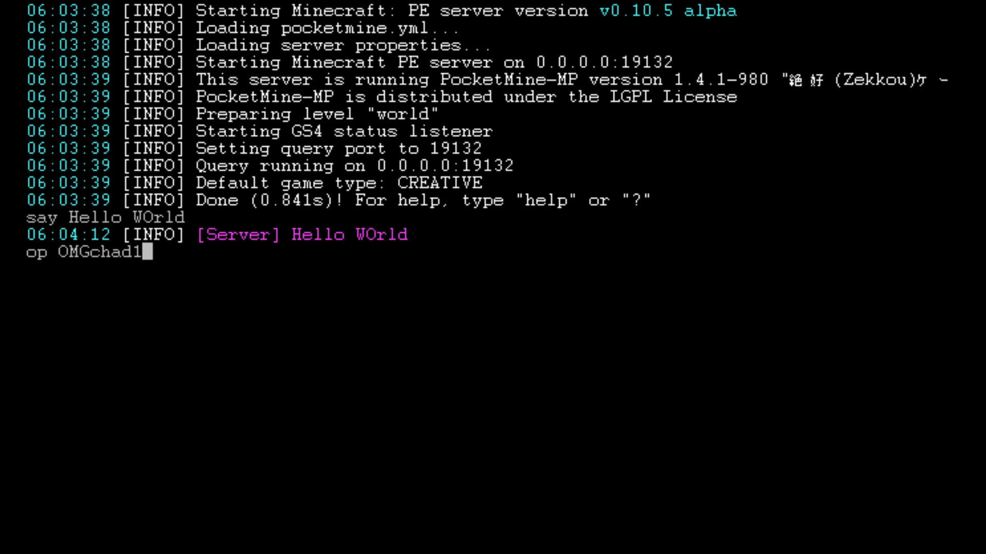
pyautogui.press('Return')
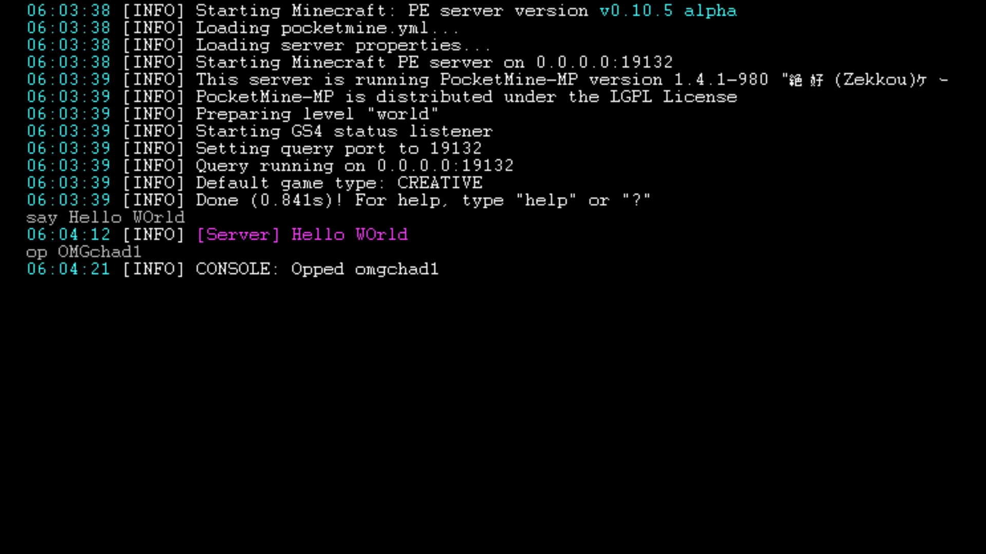
# Ban the admin's player name from the server with the ban command.
pyautogui.write('ban omgchad')
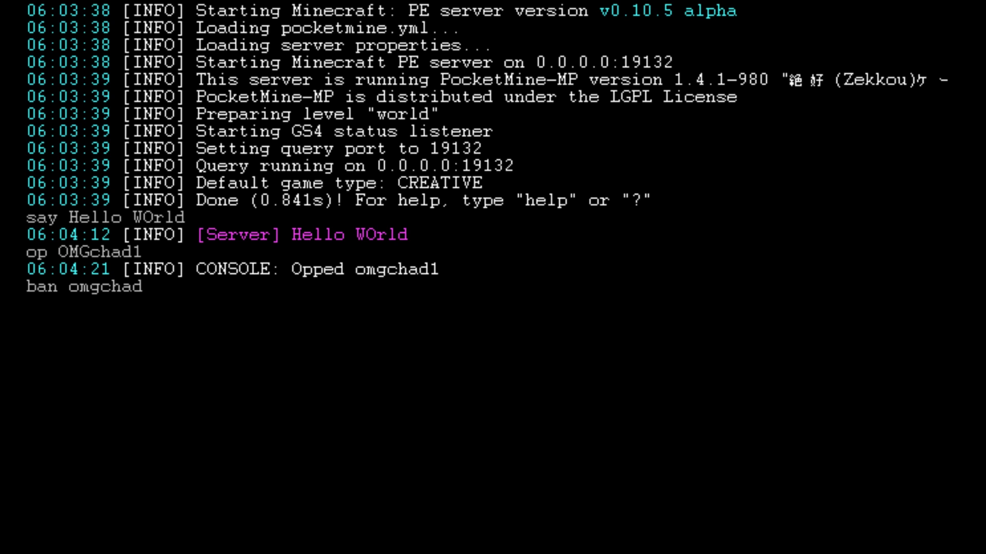
pyautogui.press('Return')
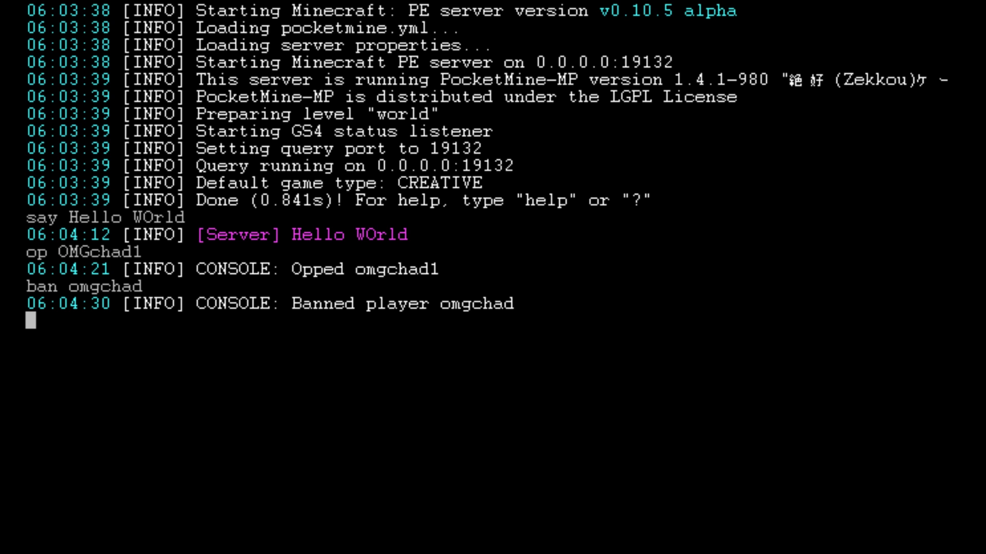
# Try to lift the player's ban with the unban command.
pyautogui.write('unba')
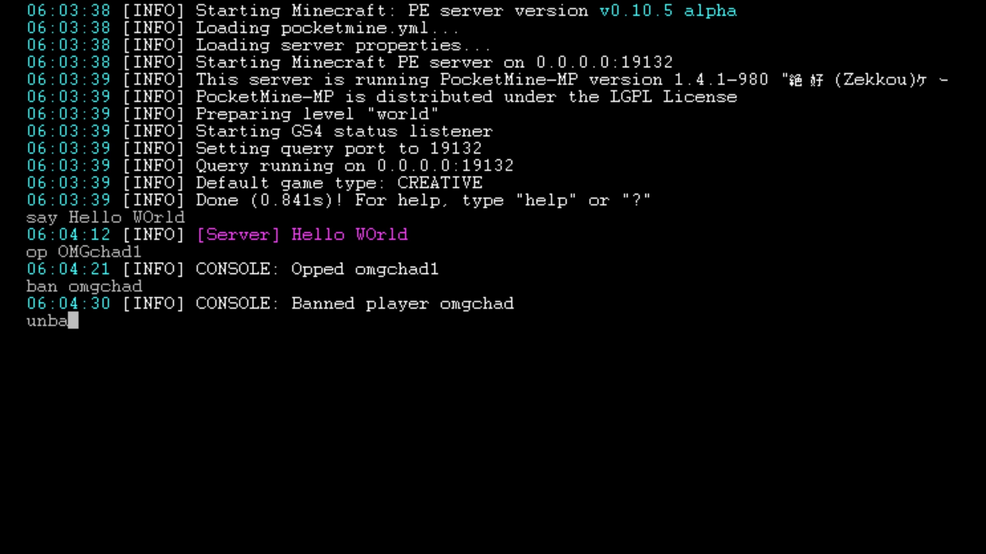
pyautogui.write('gchad')
pyautogui.press('Return')
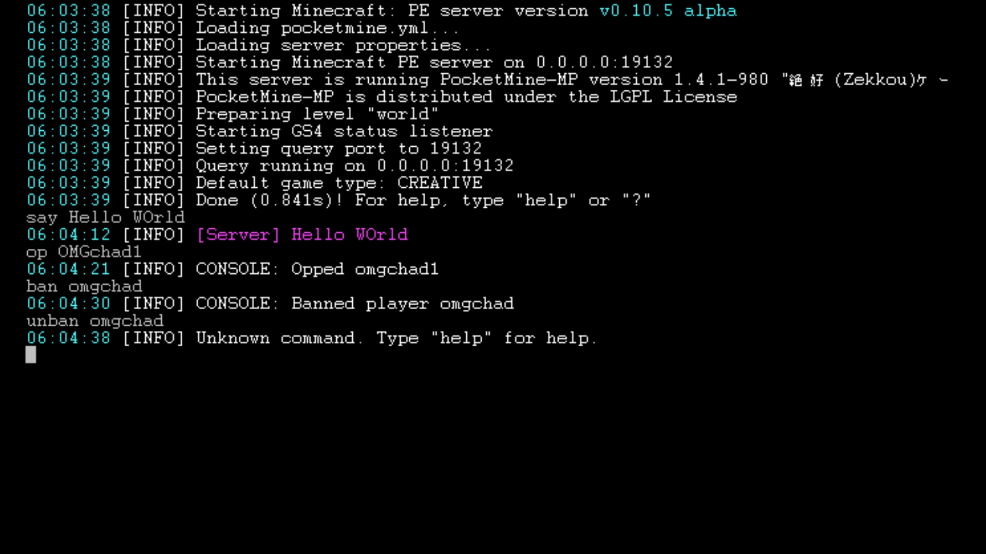
# Lift the player's ban with the pardon command.
pyautogui.write('pard')
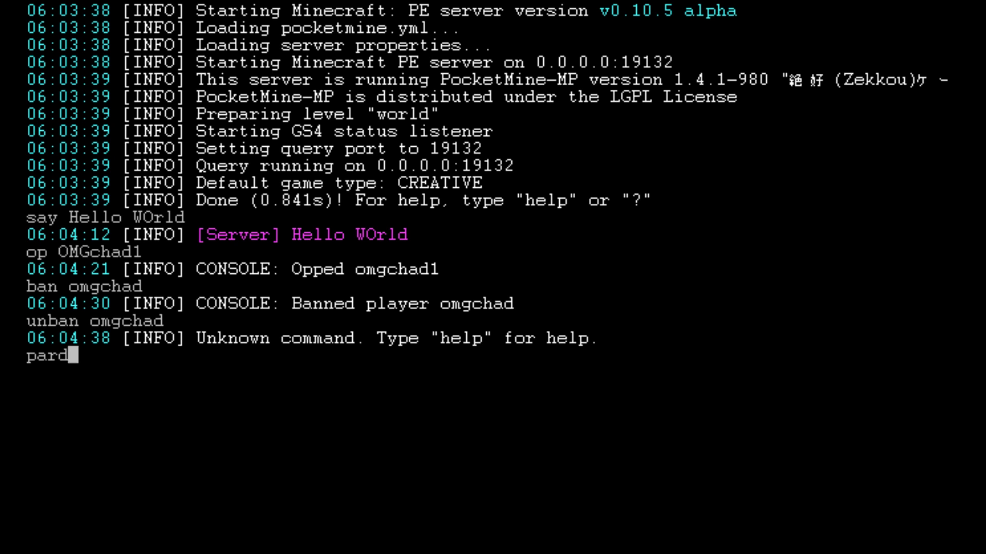
pyautogui.write('on OMGchad')
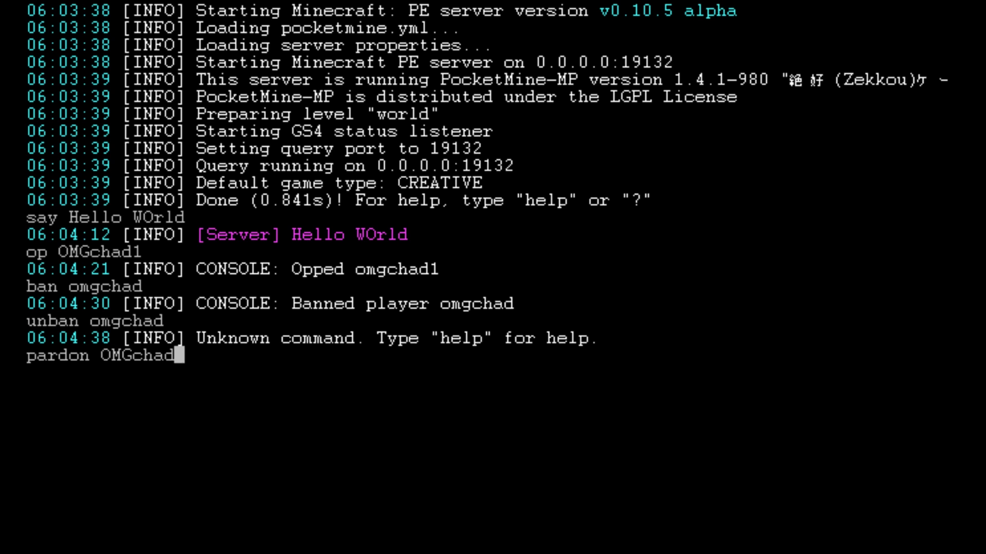
pyautogui.press('Return')
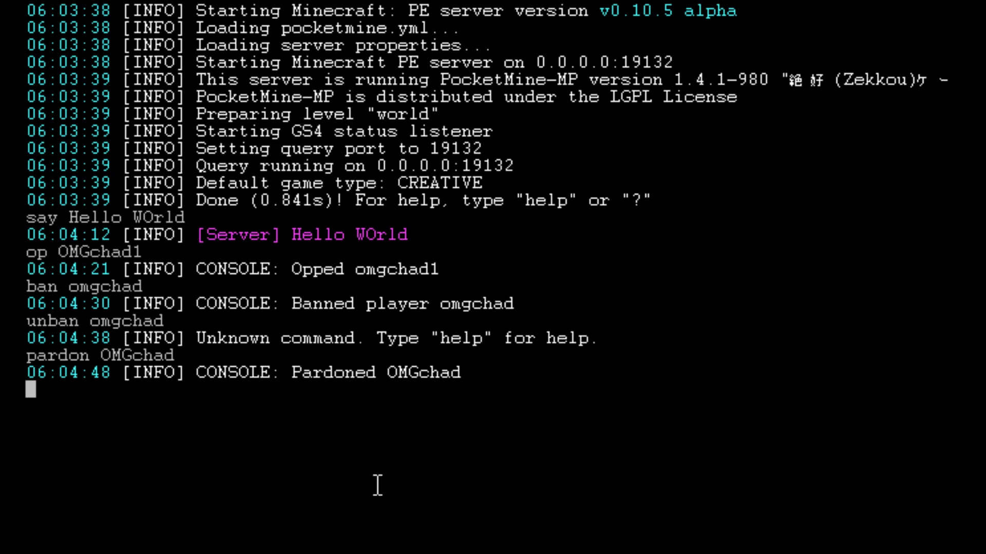
# Shut down the server from its console with the stop command.
pyautogui.write('stop')
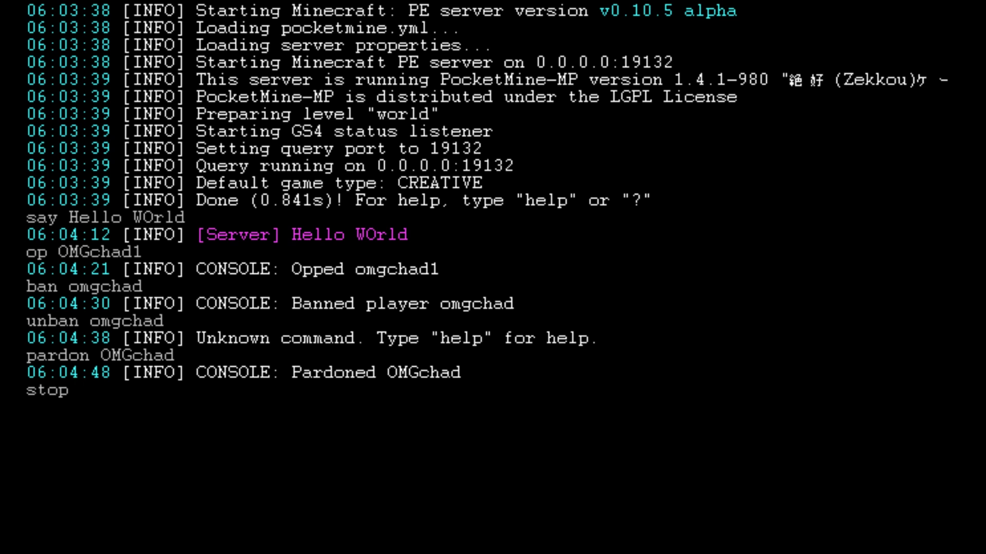